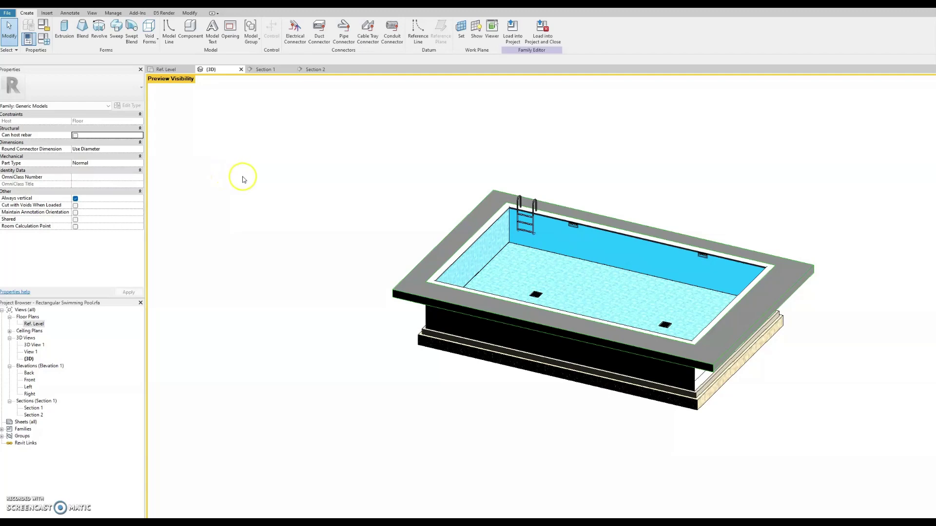
# - Inspect the pool in the Ref. Level plan, Section 1, Section 2 and 3D views
pyautogui.moveTo(280, 208)
pyautogui.keyDown('shift'); pyautogui.mouseDown(button='middle')
pyautogui.moveTo(302, 230)
pyautogui.moveTo(294, 243)
pyautogui.moveTo(328, 104)
pyautogui.moveTo(318, 197)
pyautogui.moveTo(284, 224)
pyautogui.mouseUp(button='middle'); pyautogui.keyUp('shift')
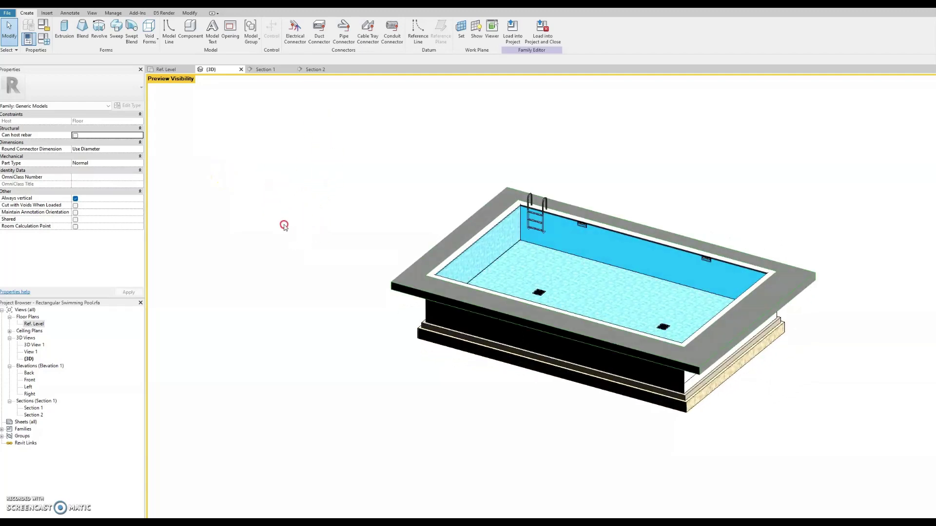
pyautogui.click(175, 69)
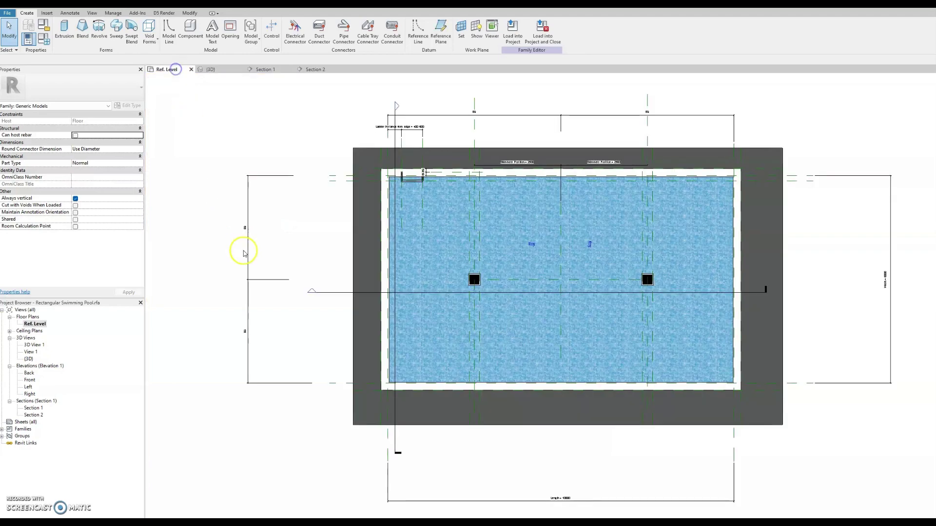
pyautogui.doubleClick(311, 291)
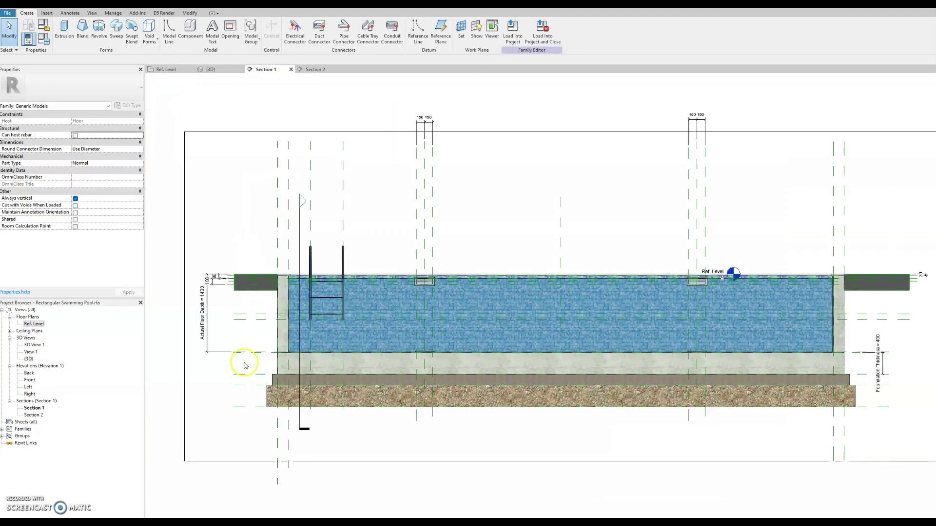
pyautogui.moveTo(166, 69)
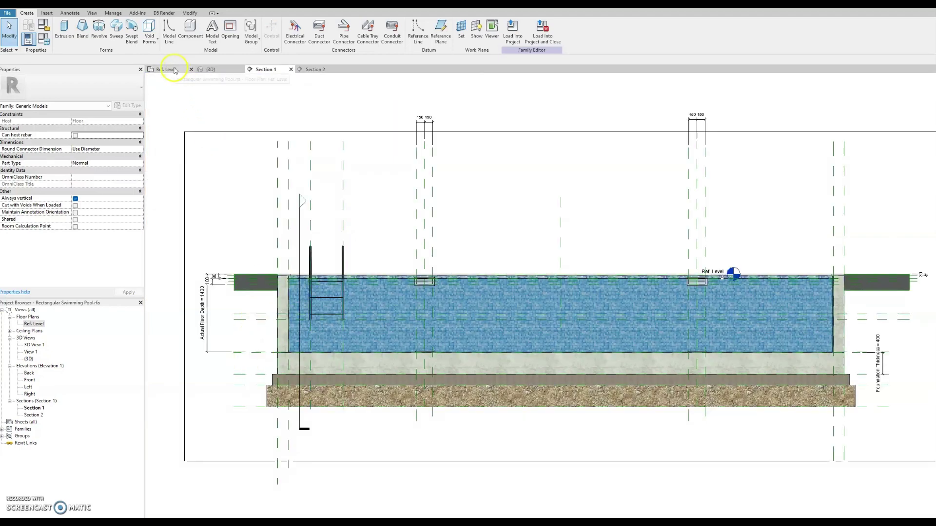
pyautogui.click(174, 71)
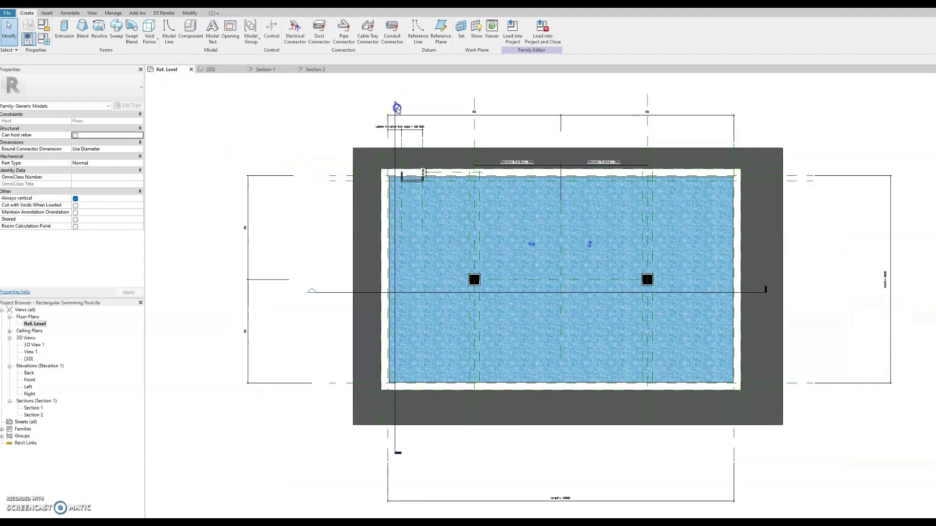
pyautogui.doubleClick(397, 108)
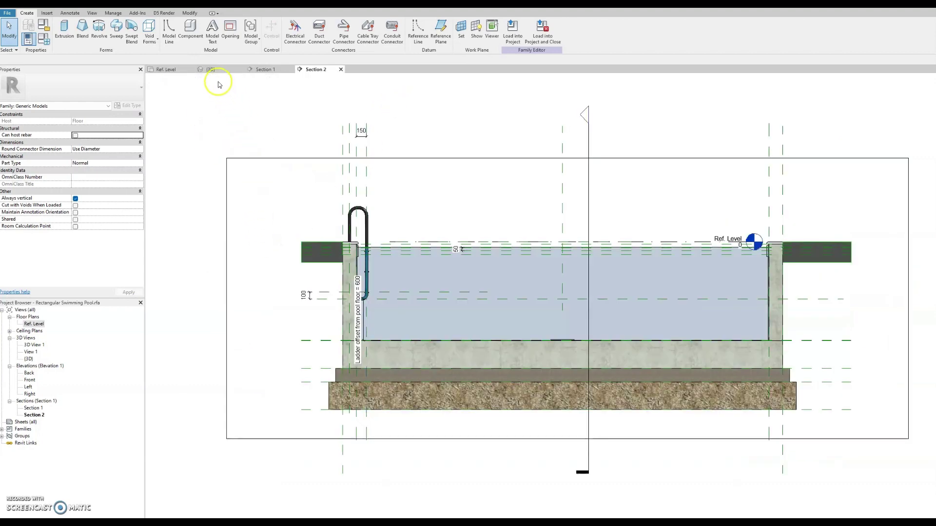
pyautogui.click(210, 70)
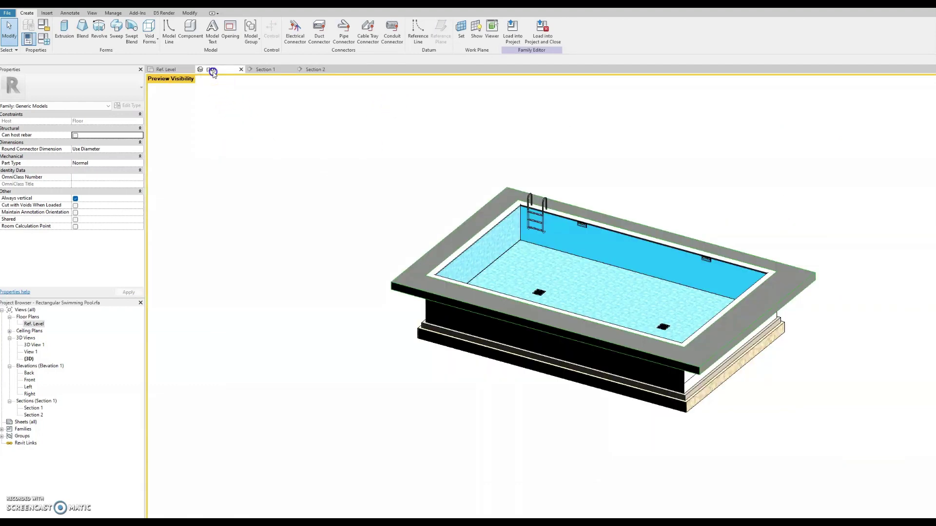
# - In Family Types, try Width 3000, Length 12000 and Width 2000, applying each
pyautogui.click(44, 43)
pyautogui.scroll(-1, 168, 374)
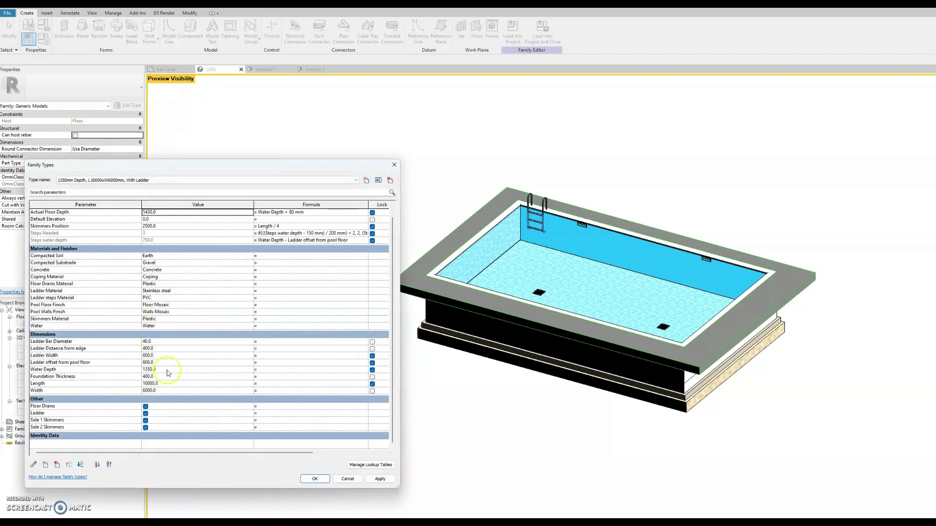
pyautogui.click(168, 384)
pyautogui.write('3000')
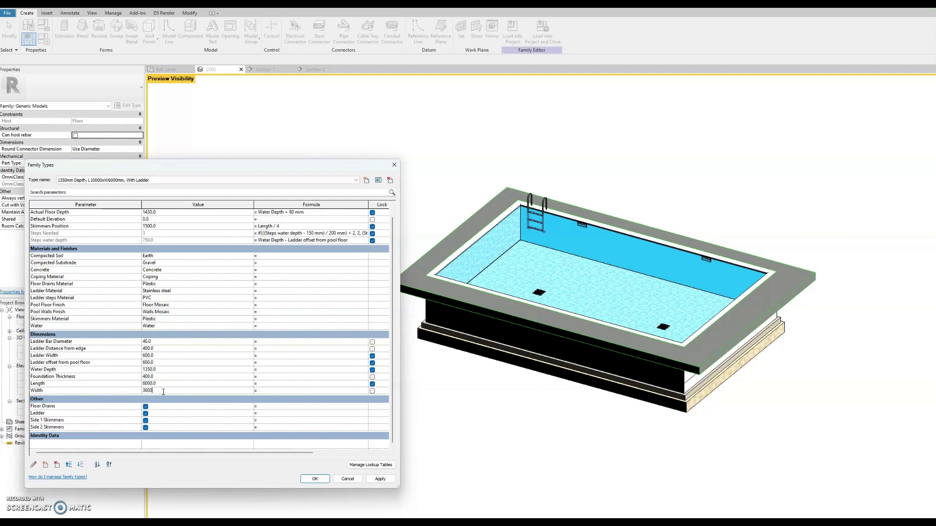
pyautogui.click(380, 479)
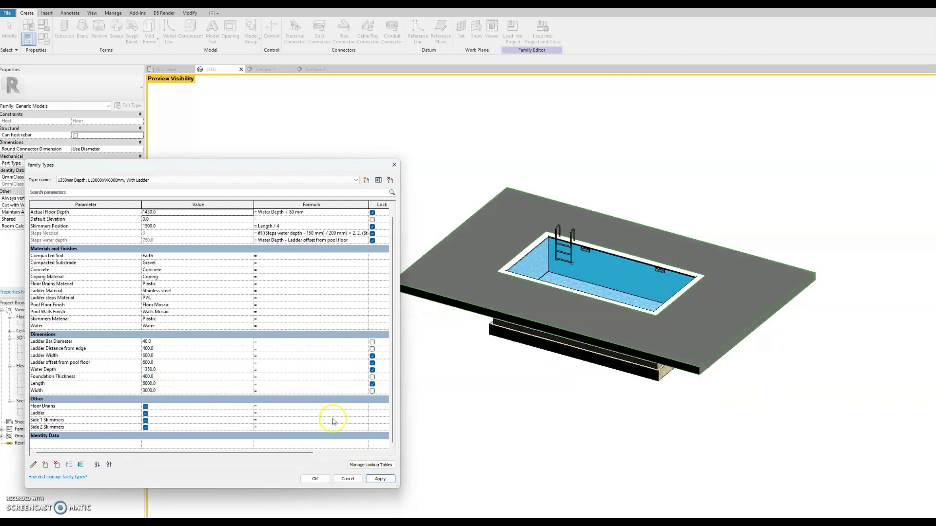
pyautogui.click(166, 383)
pyautogui.write('12000')
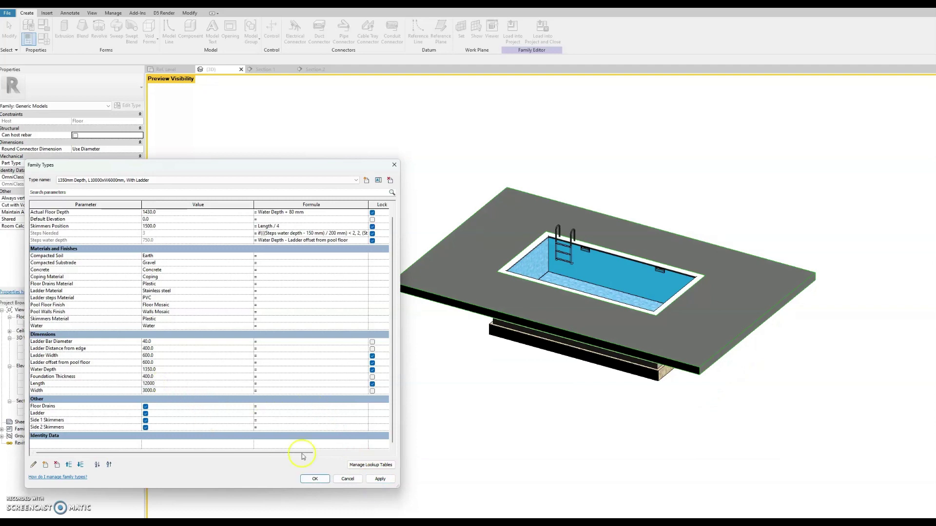
pyautogui.click(380, 479)
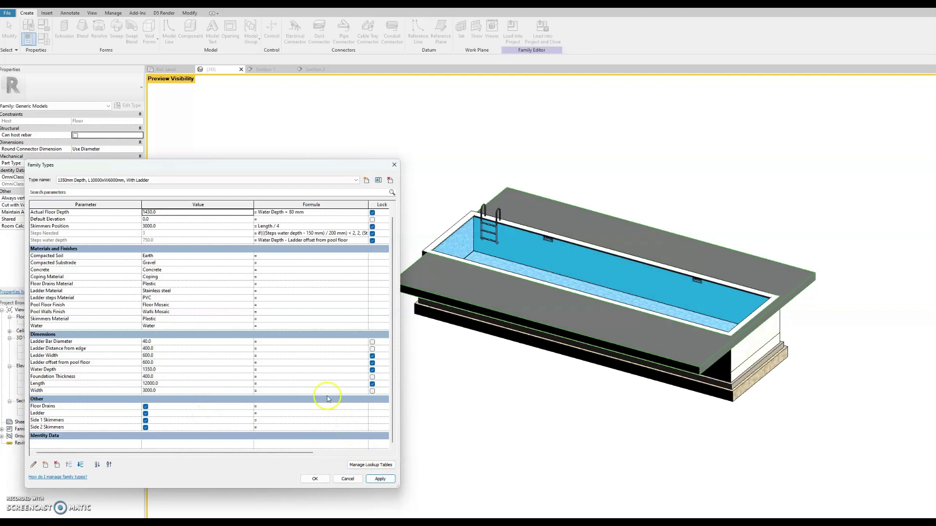
pyautogui.click(167, 390)
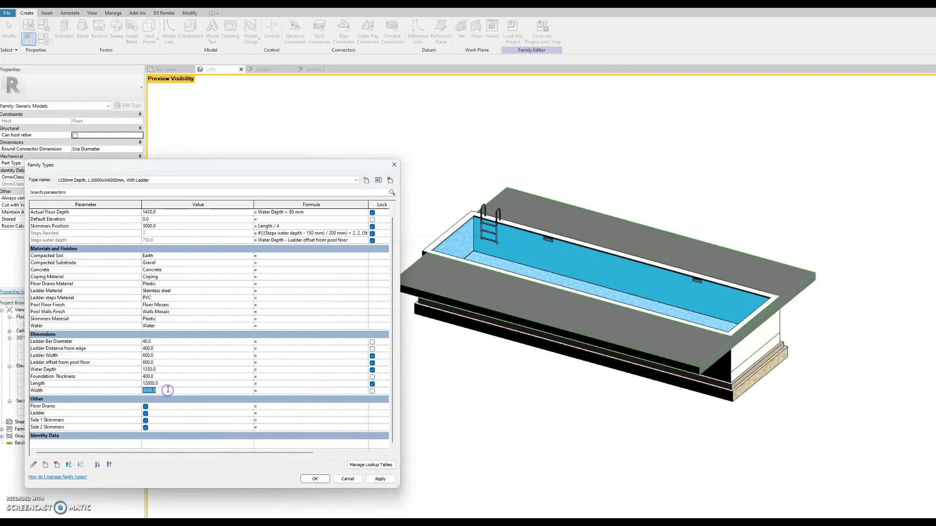
pyautogui.write('2000')
pyautogui.click(379, 479)
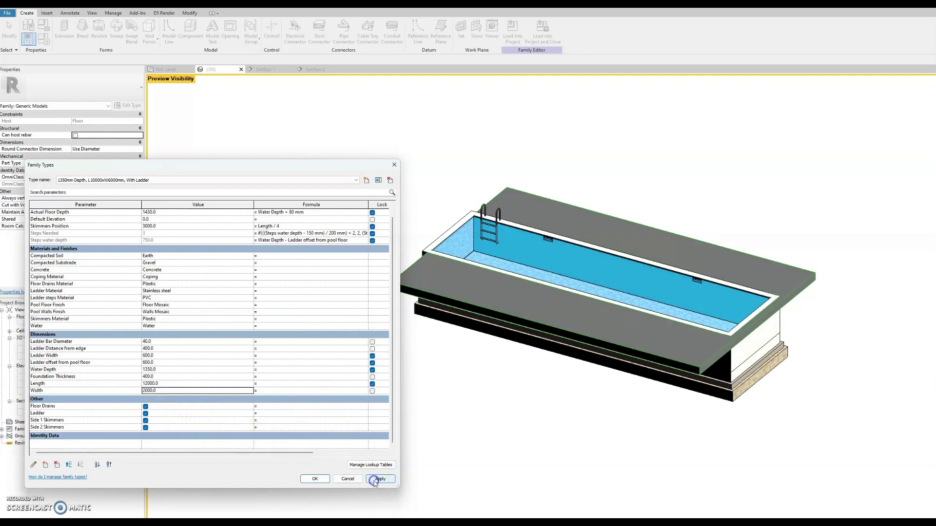
# - Try Length 11000, then settle on Length 9000 and Width 5000
pyautogui.click(178, 384)
pyautogui.write('11000')
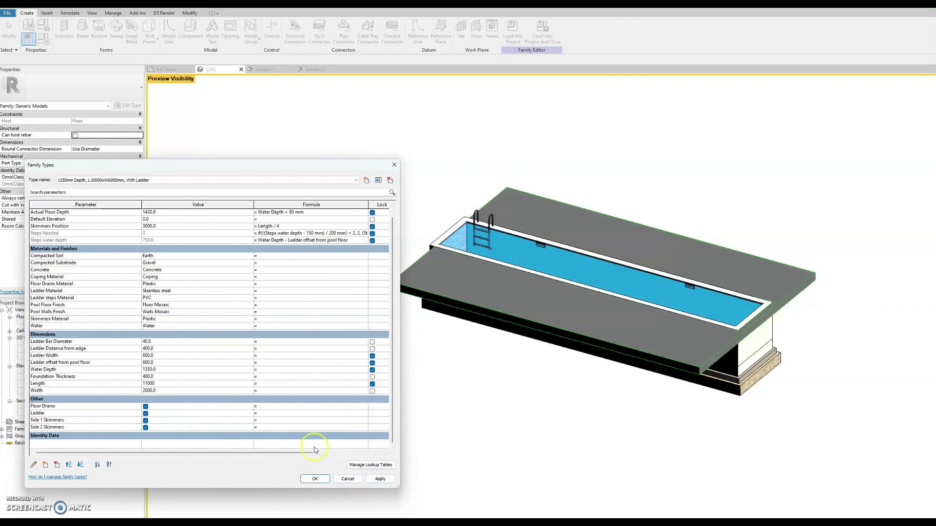
pyautogui.click(380, 479)
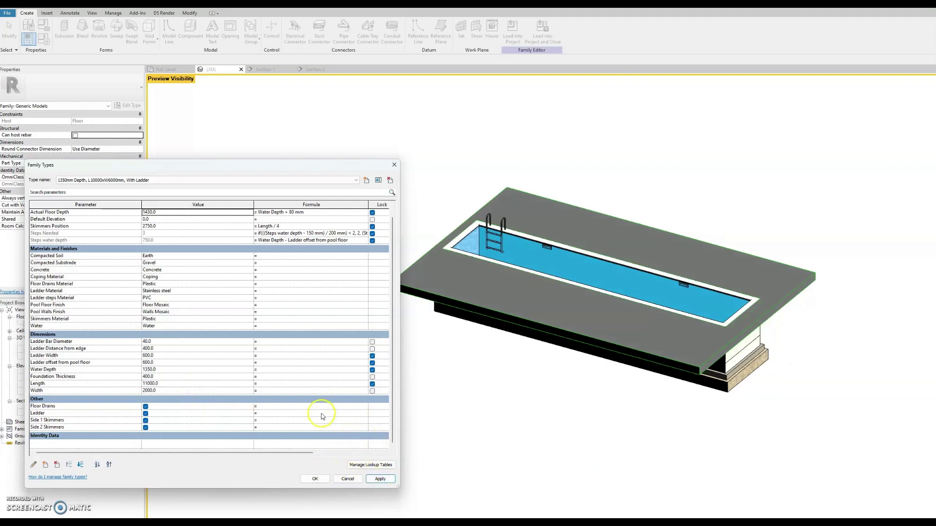
pyautogui.click(168, 383)
pyautogui.write('9000')
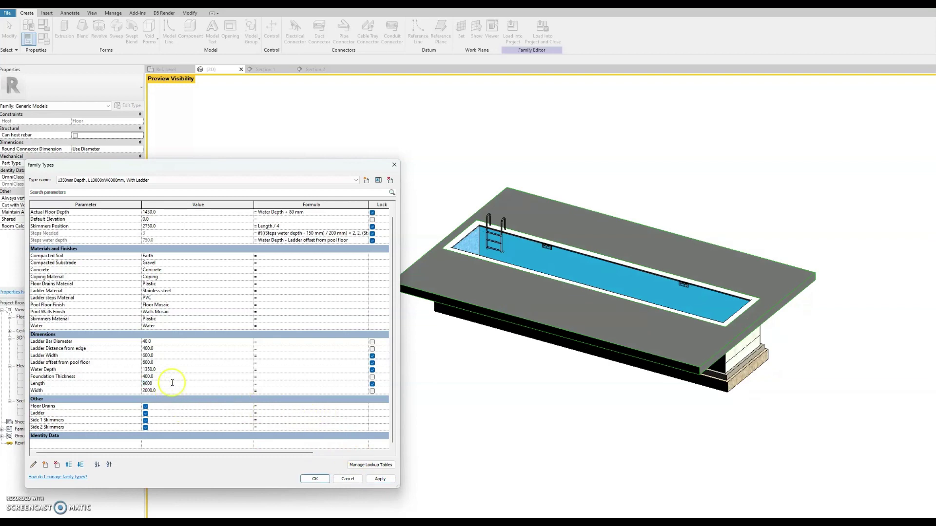
pyautogui.click(170, 390)
pyautogui.write('500')
pyautogui.click(380, 480)
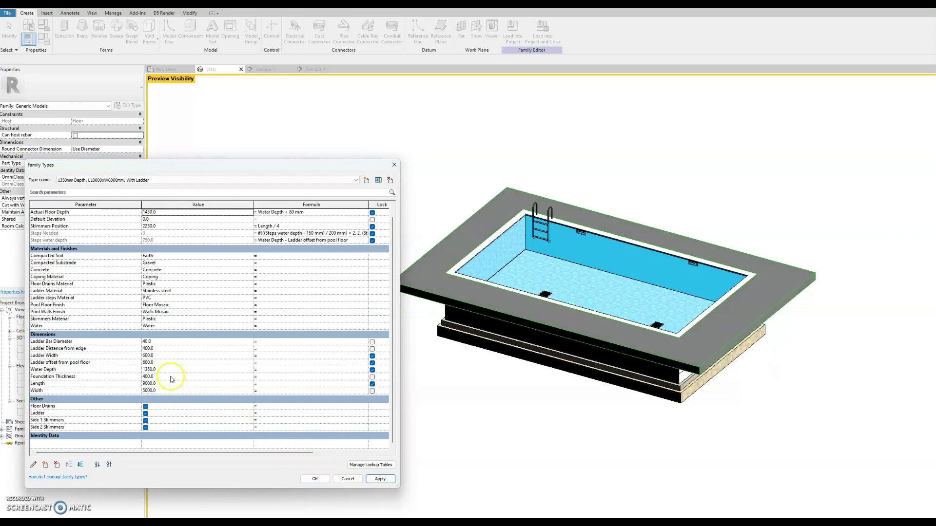
# - Set Foundation Thickness to 500 and Water Depth to 900, after trying 1200
pyautogui.click(170, 376)
pyautogui.write('500')
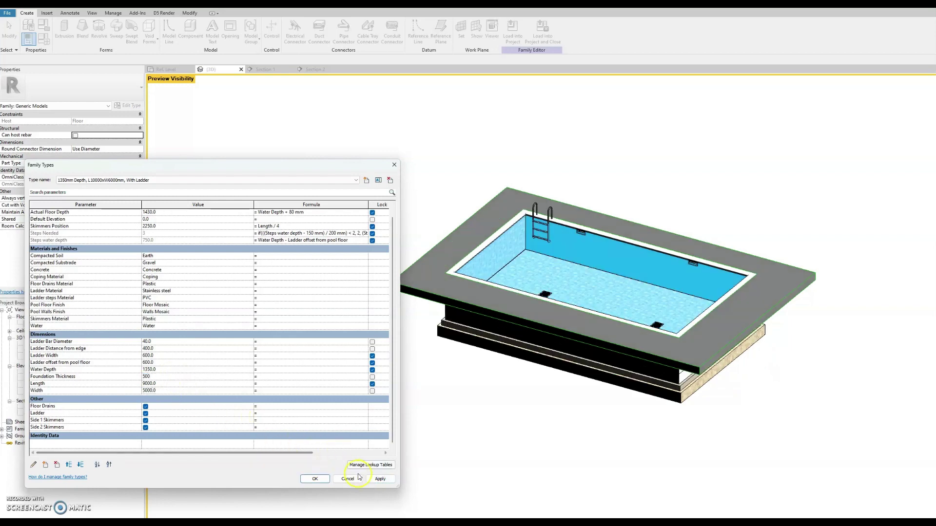
pyautogui.click(379, 479)
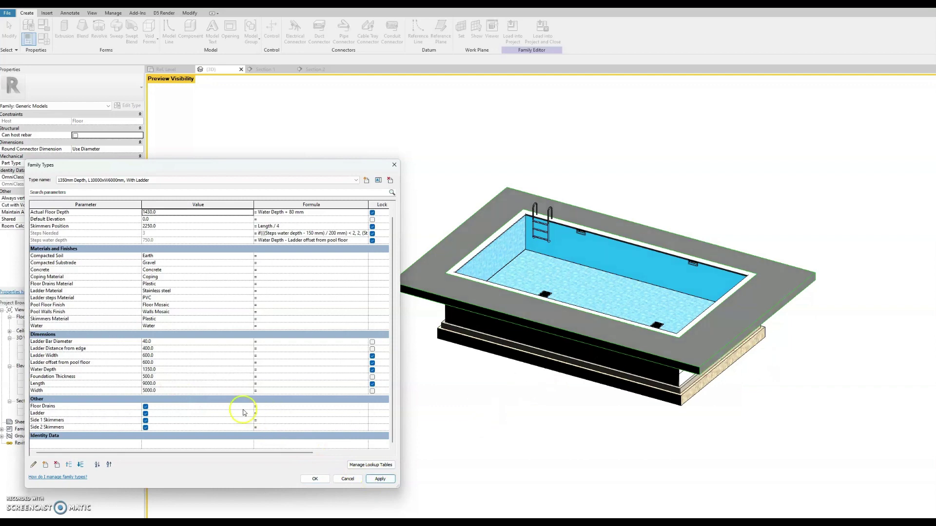
pyautogui.click(180, 370)
pyautogui.write('1200')
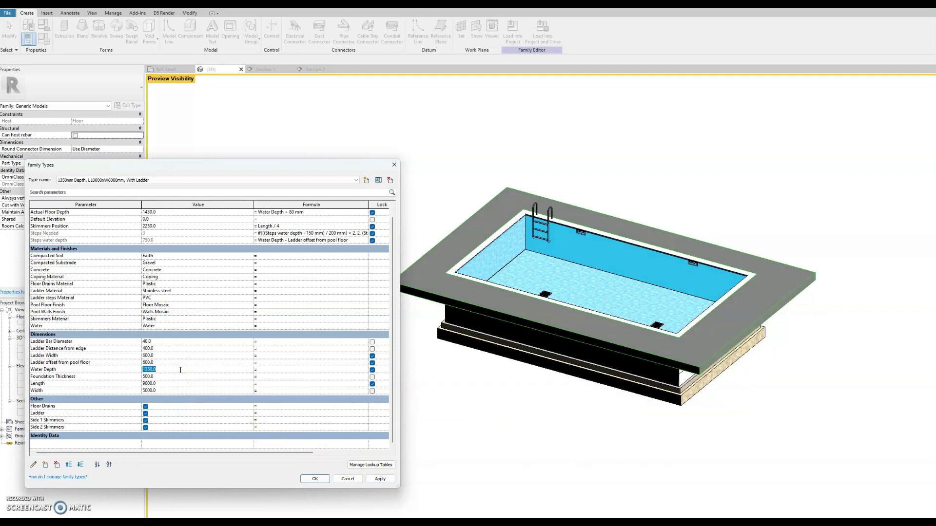
pyautogui.click(389, 476)
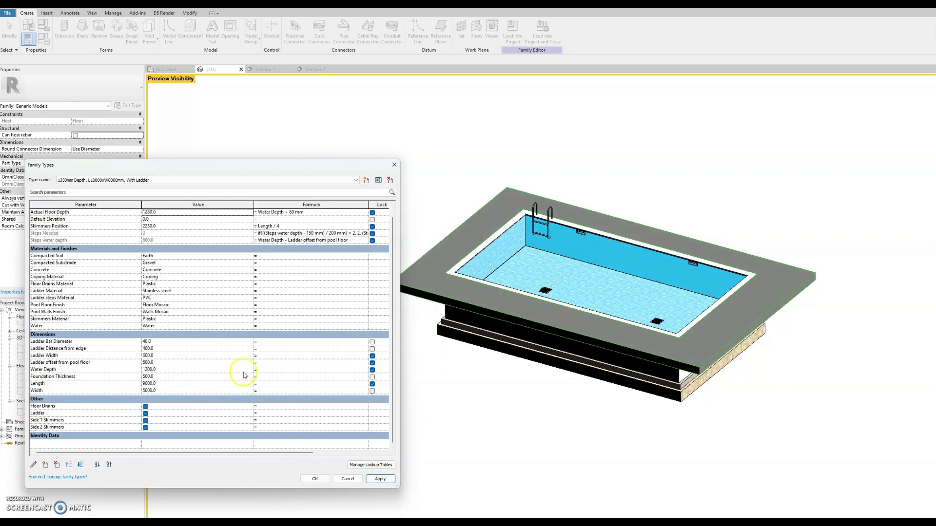
pyautogui.click(165, 371)
pyautogui.write('900')
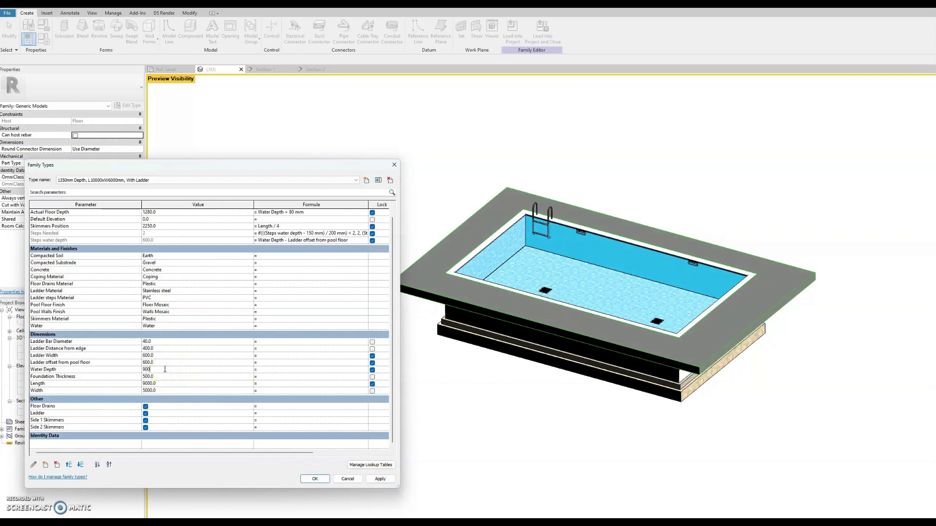
pyautogui.click(174, 362)
pyautogui.write('200')
# - Set the ladder offset from pool floor to 100, after trying 200, and uncheck Ladder
pyautogui.click(378, 479)
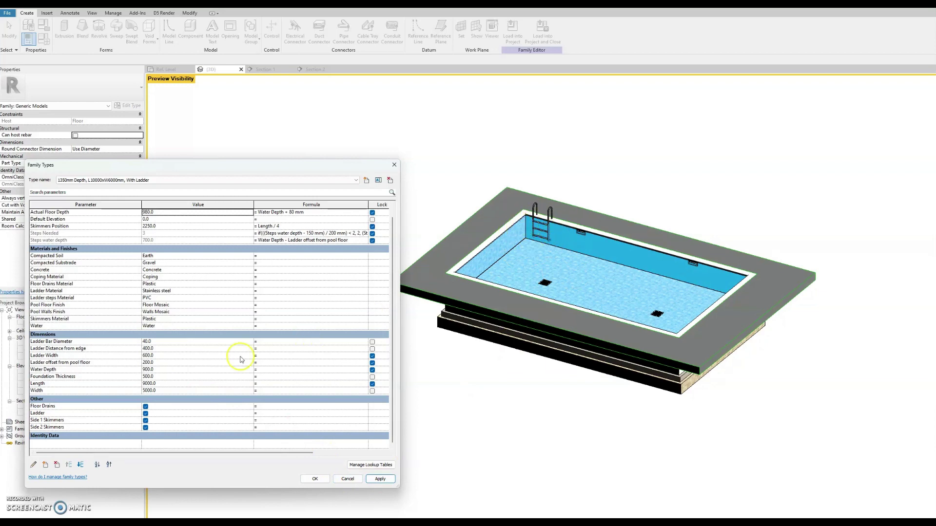
pyautogui.click(167, 365)
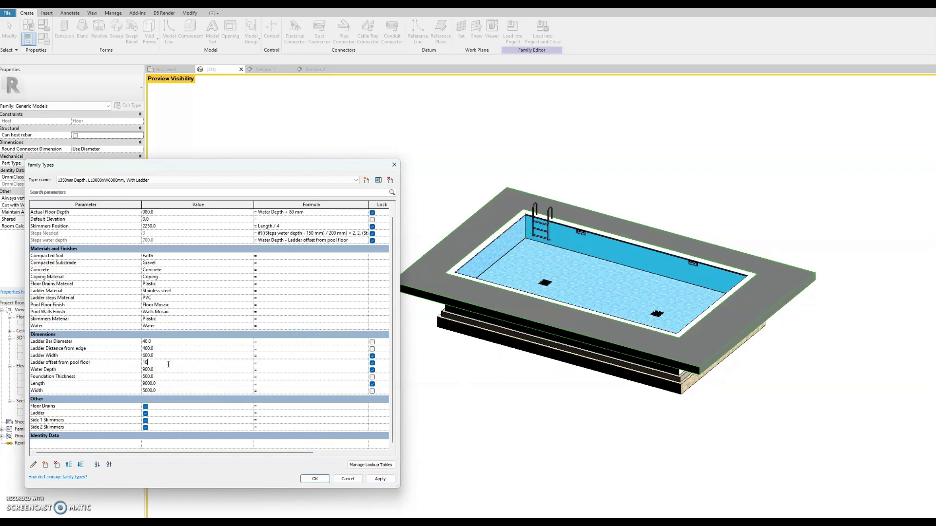
pyautogui.click(380, 478)
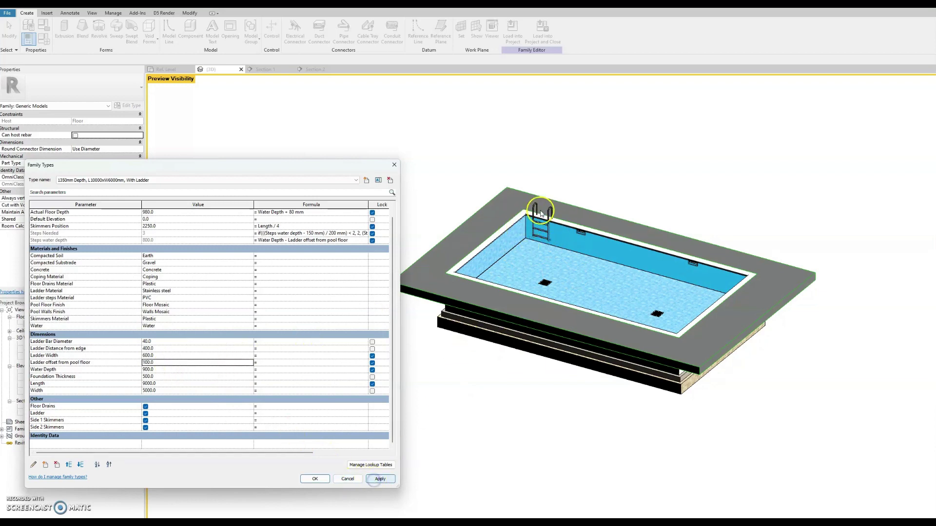
pyautogui.click(146, 413)
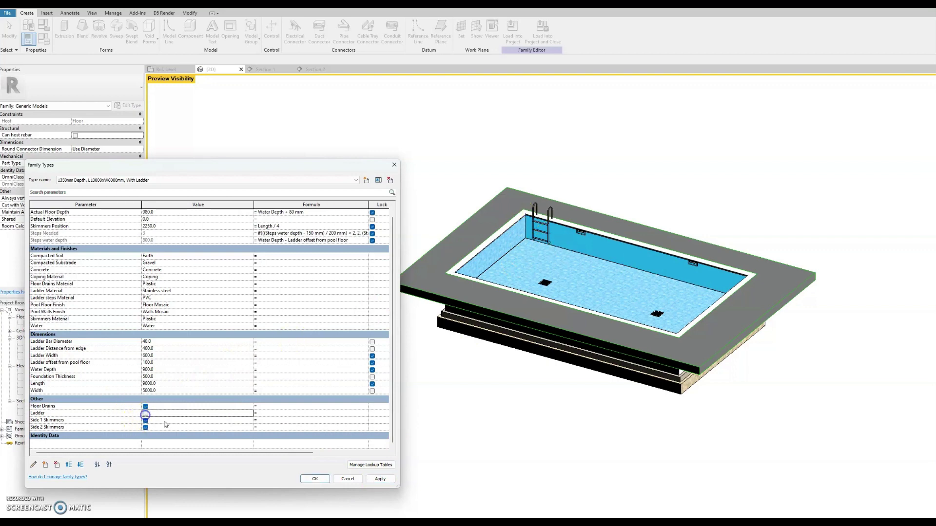
# - Apply the ladder removal, then set Water Depth 1300 and ladder offset 500
pyautogui.click(374, 478)
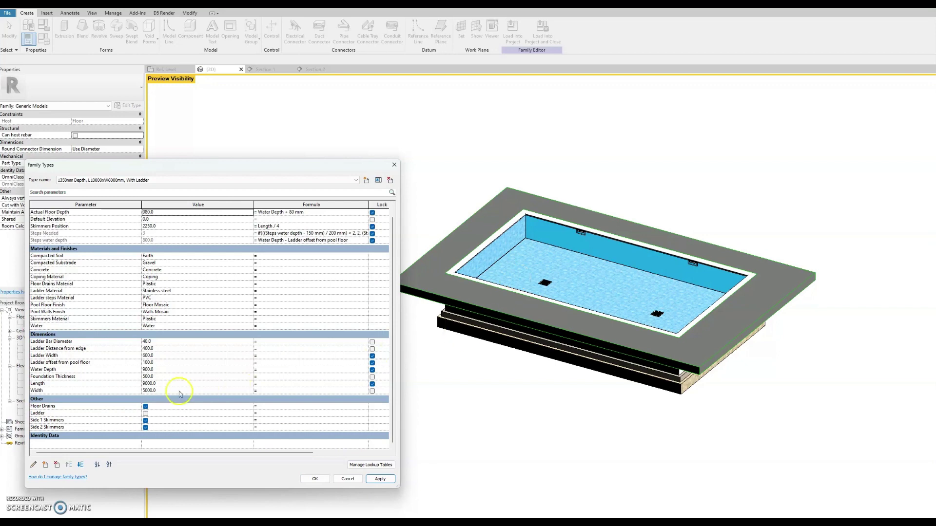
pyautogui.click(159, 372)
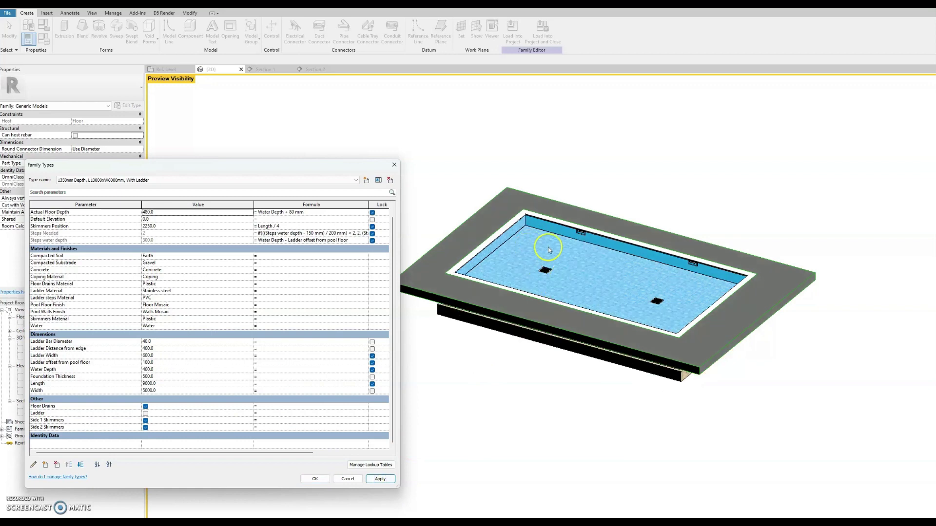
pyautogui.click(164, 371)
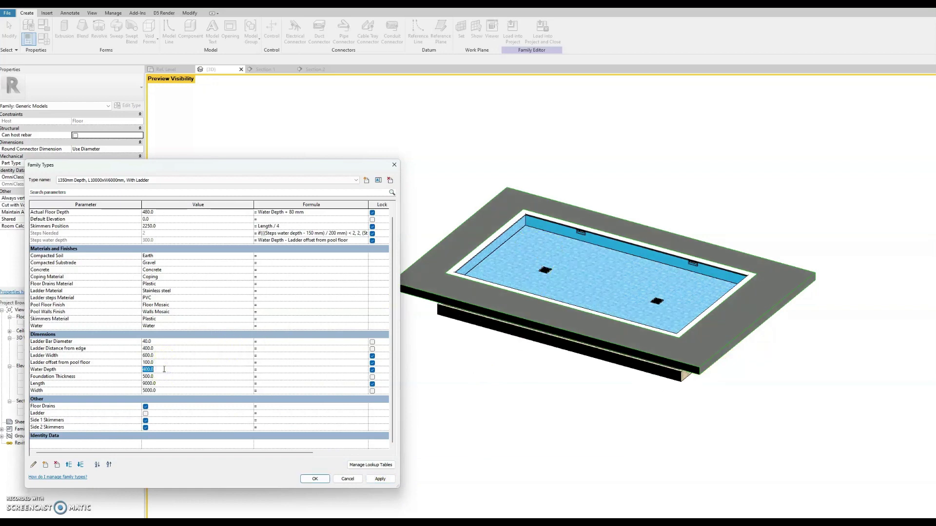
pyautogui.click(162, 363)
pyautogui.click(380, 479)
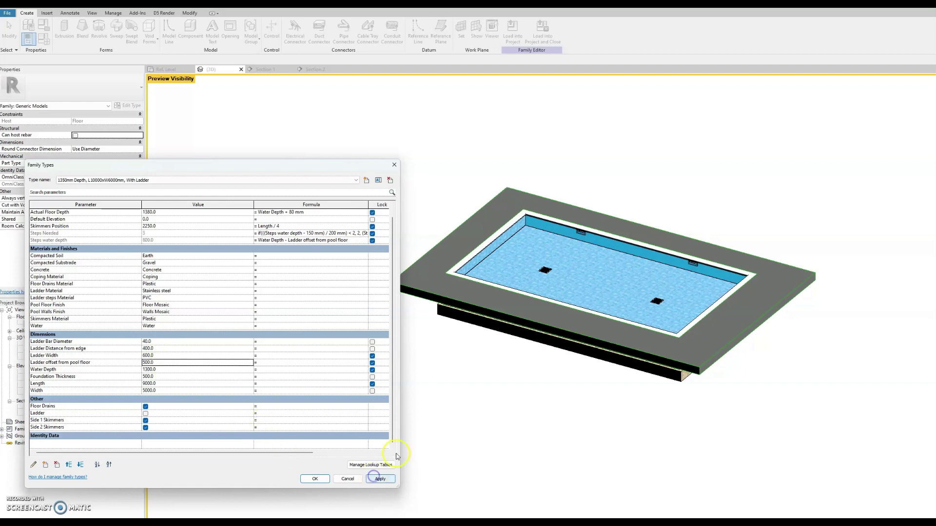
# - Turn the ladder on, and test switching Side 1 Skimmers and Floor Drains off and back on
pyautogui.click(145, 413)
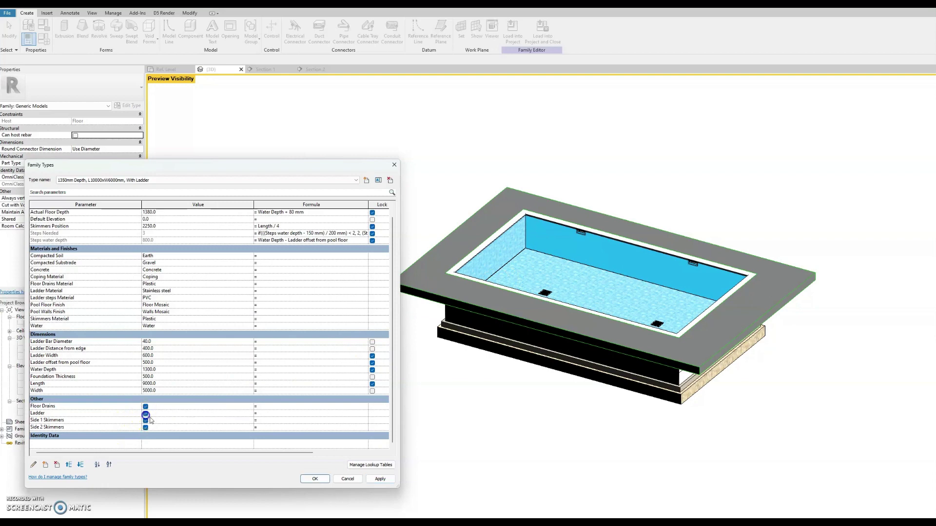
pyautogui.click(380, 479)
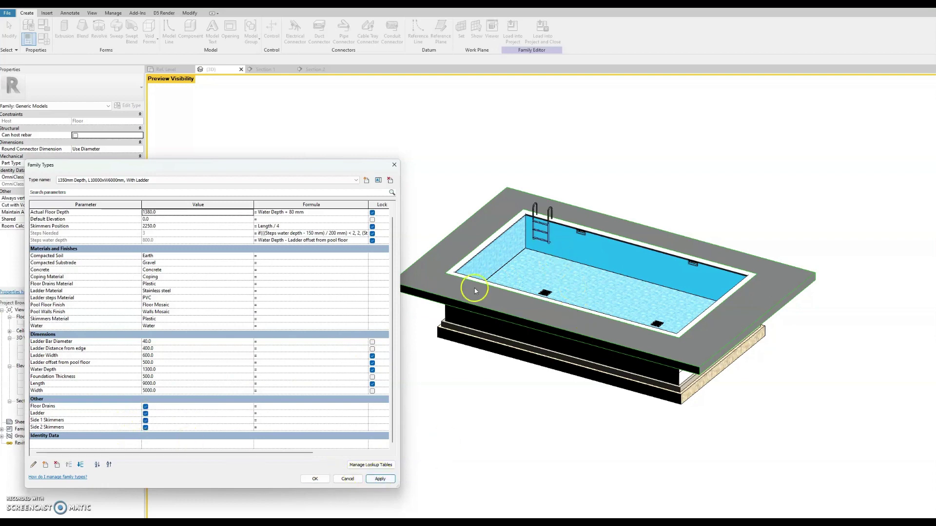
pyautogui.click(145, 420)
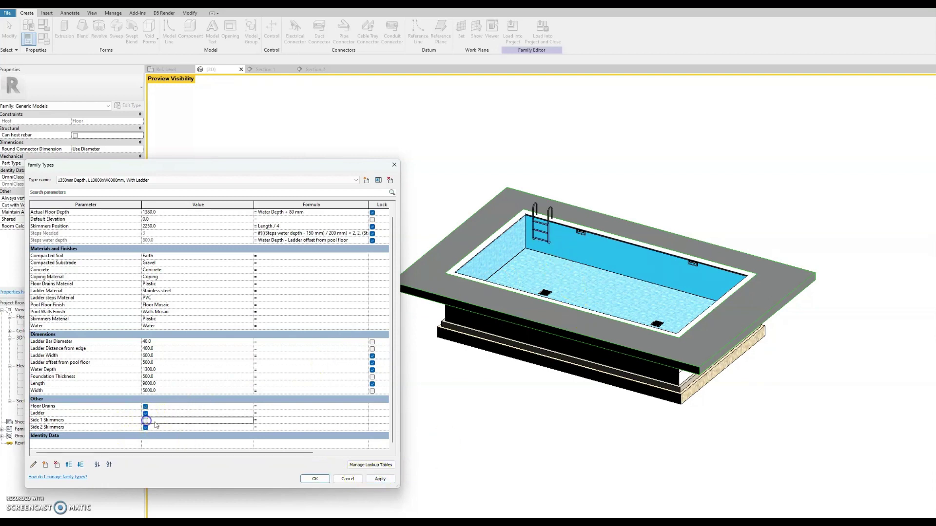
pyautogui.click(379, 479)
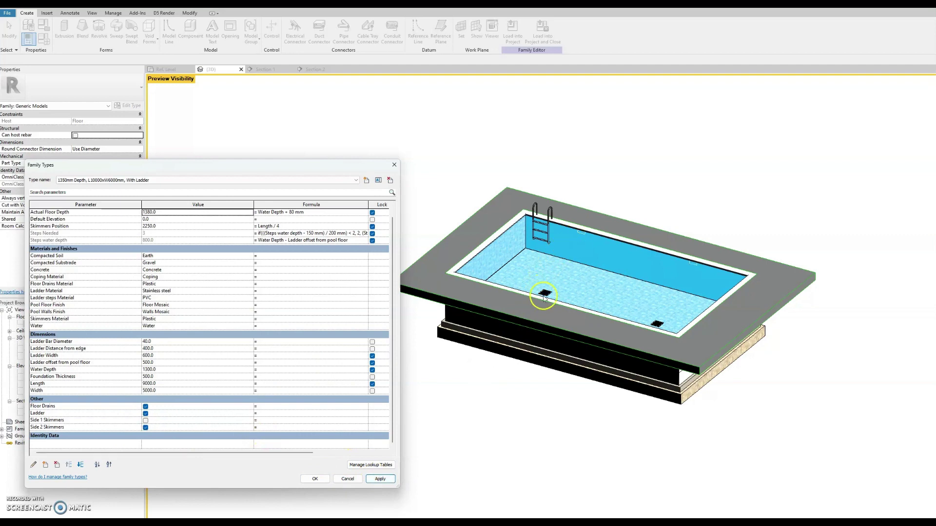
pyautogui.click(145, 406)
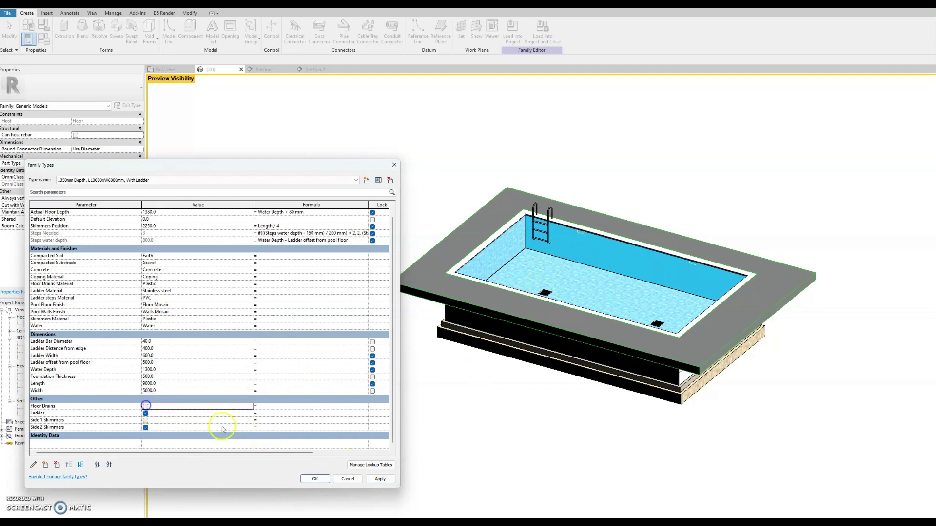
pyautogui.click(380, 479)
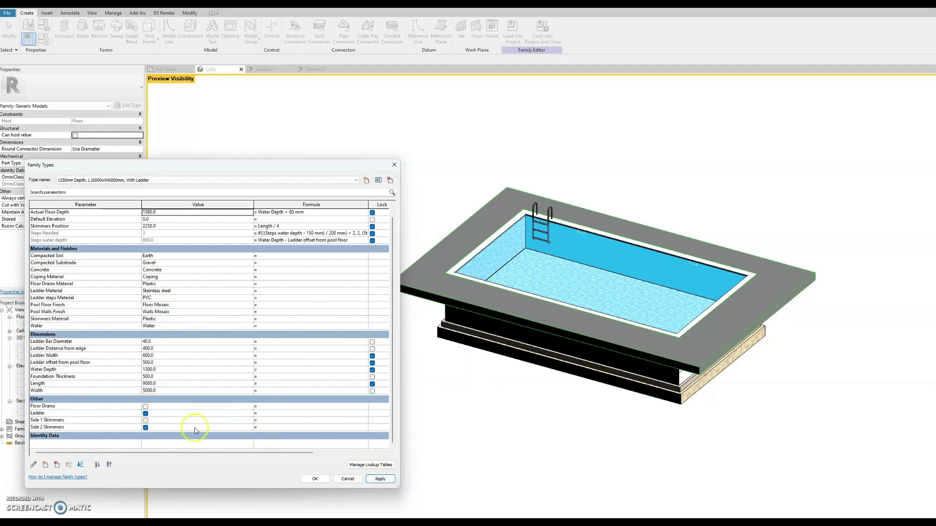
pyautogui.click(145, 407)
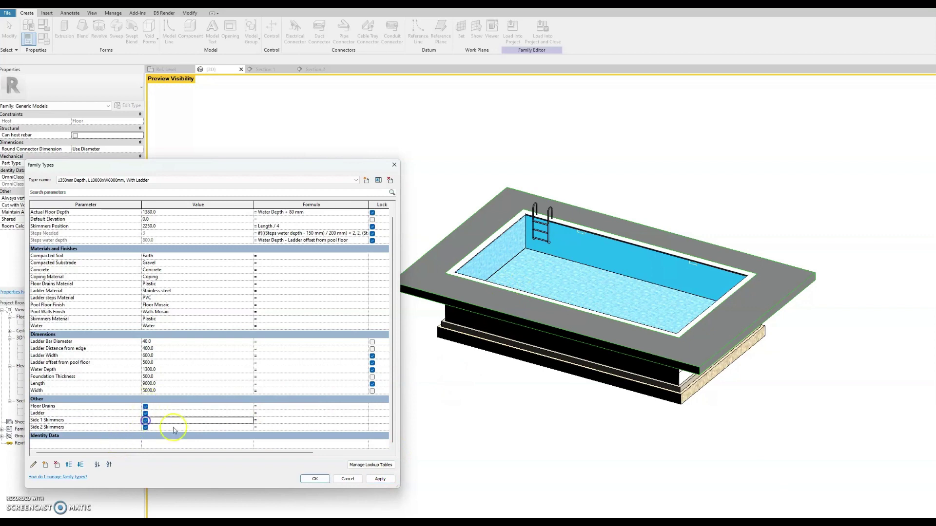
pyautogui.click(380, 479)
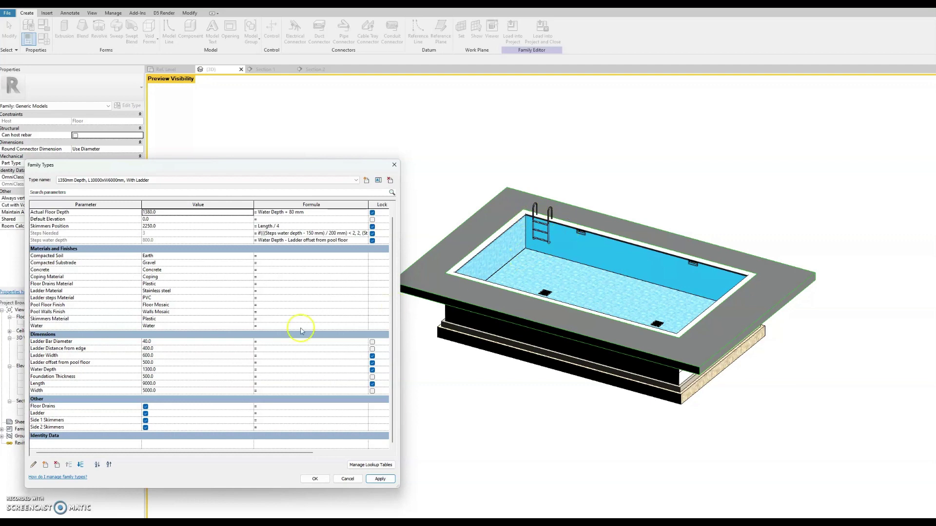
# - Set ladder distance from edge 600.0, bar diameter 50.0 and width 500.0, then close with OK
pyautogui.click(165, 349)
pyautogui.write('1000')
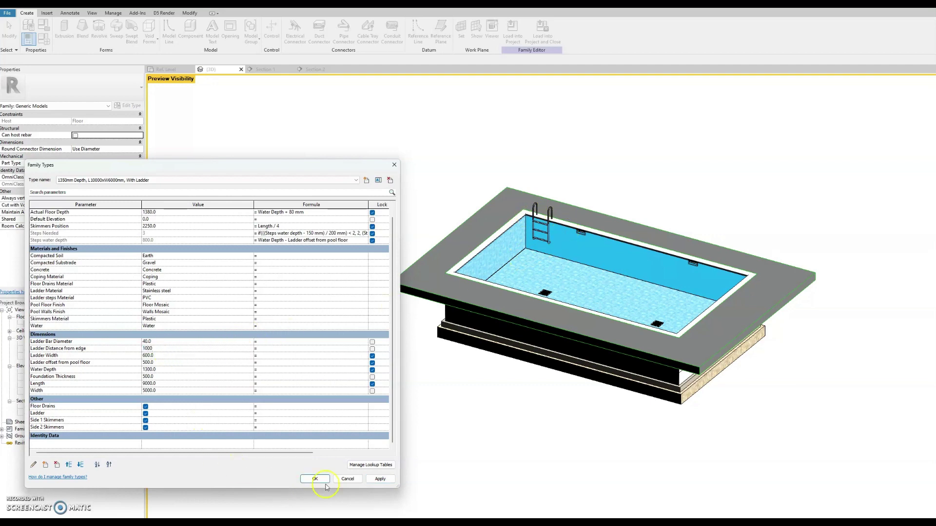
pyautogui.click(380, 479)
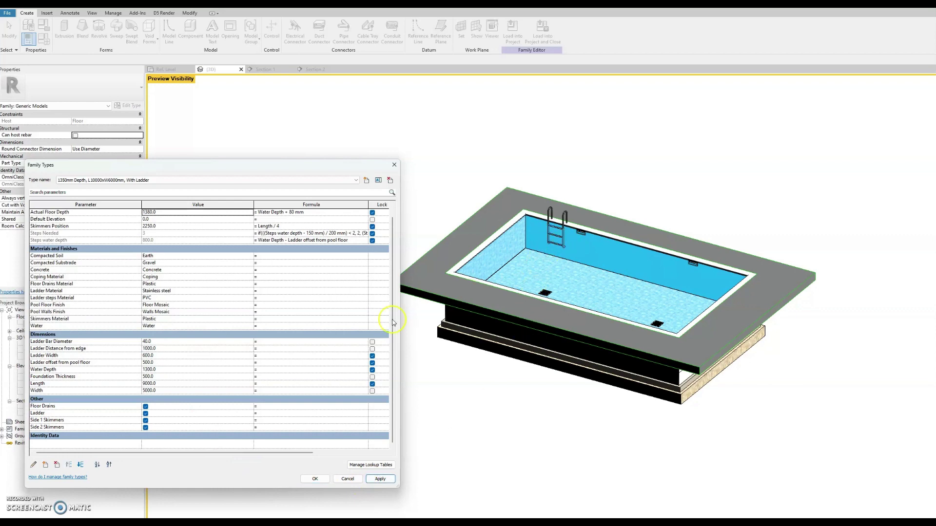
pyautogui.click(173, 349)
pyautogui.write('600')
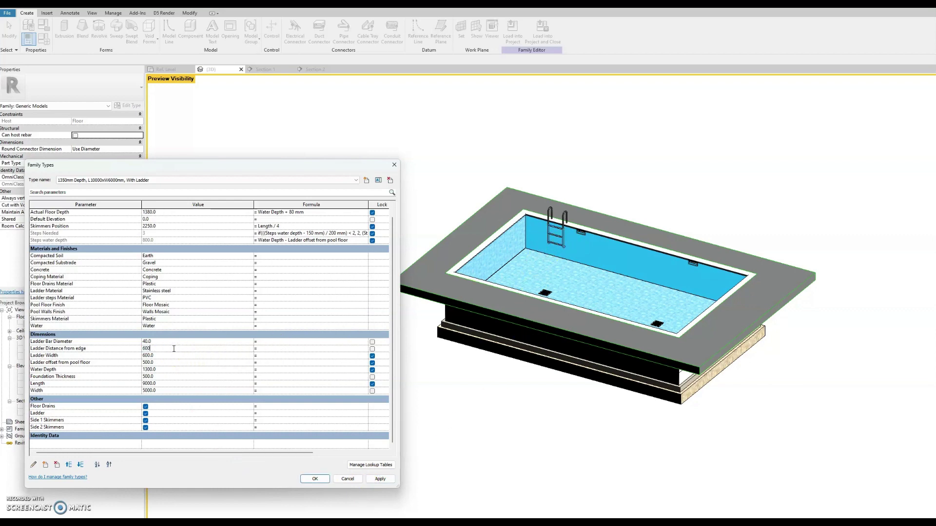
pyautogui.click(377, 483)
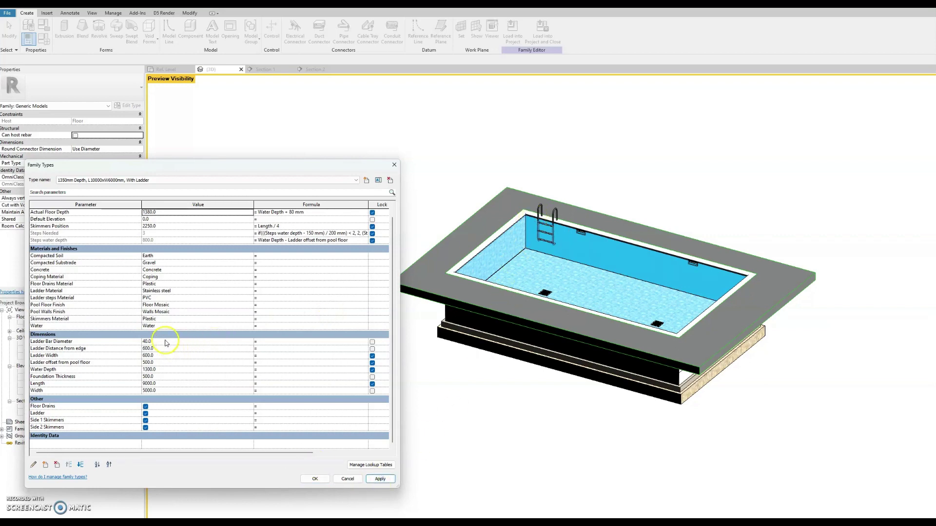
pyautogui.click(165, 341)
pyautogui.write('50')
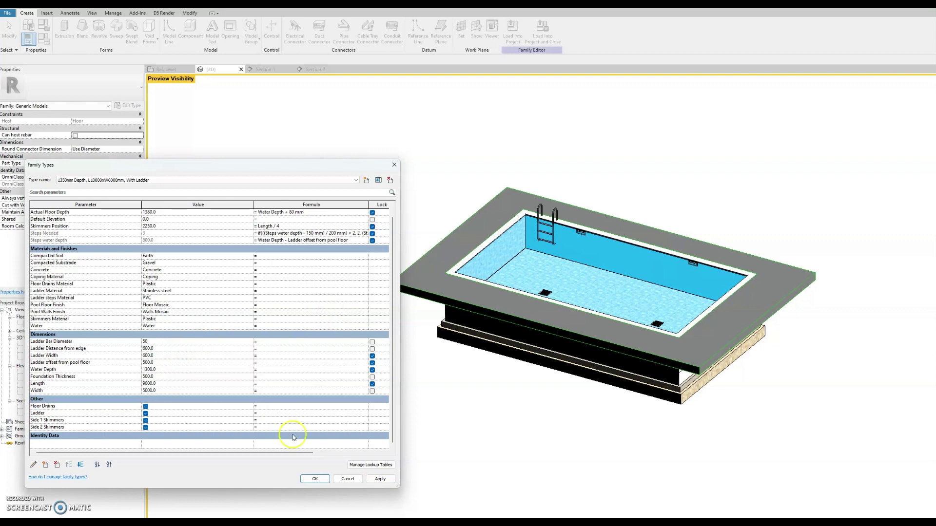
pyautogui.click(379, 480)
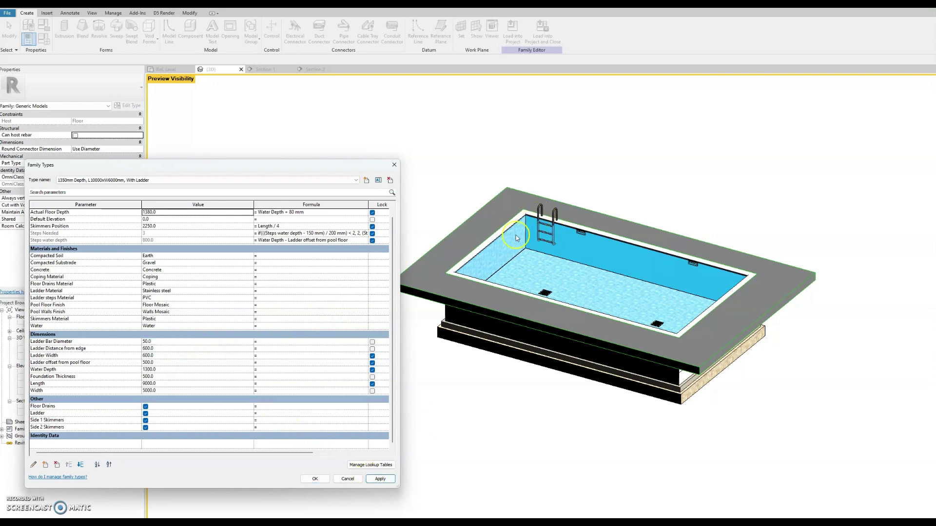
pyautogui.click(159, 356)
pyautogui.write('500')
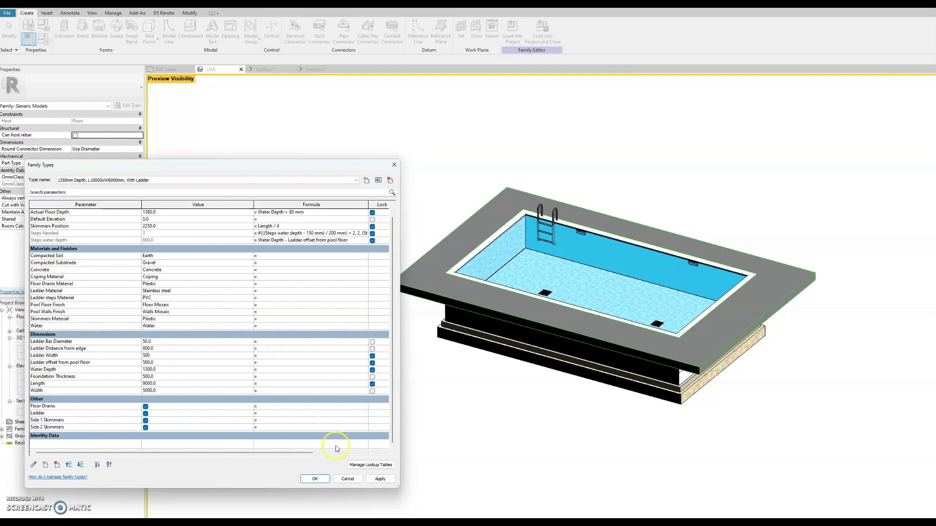
pyautogui.click(379, 478)
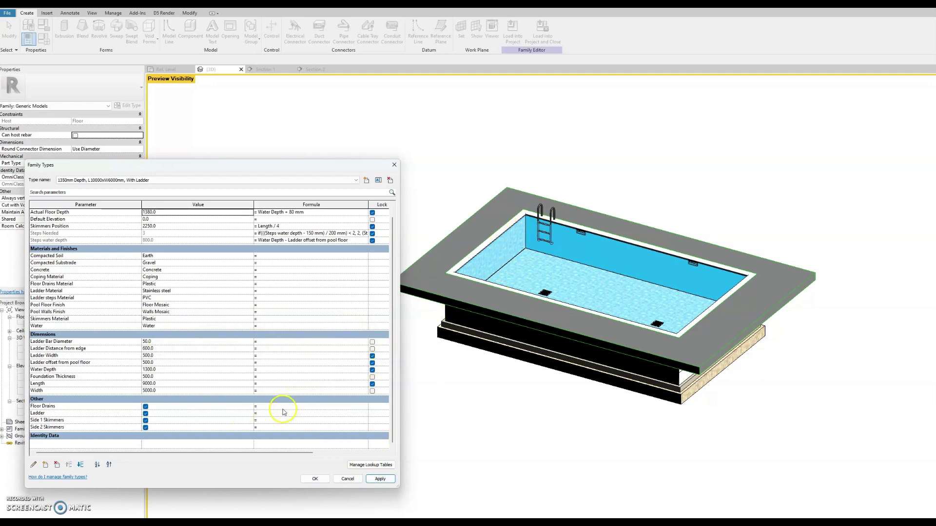
pyautogui.scroll(1, 265, 397)
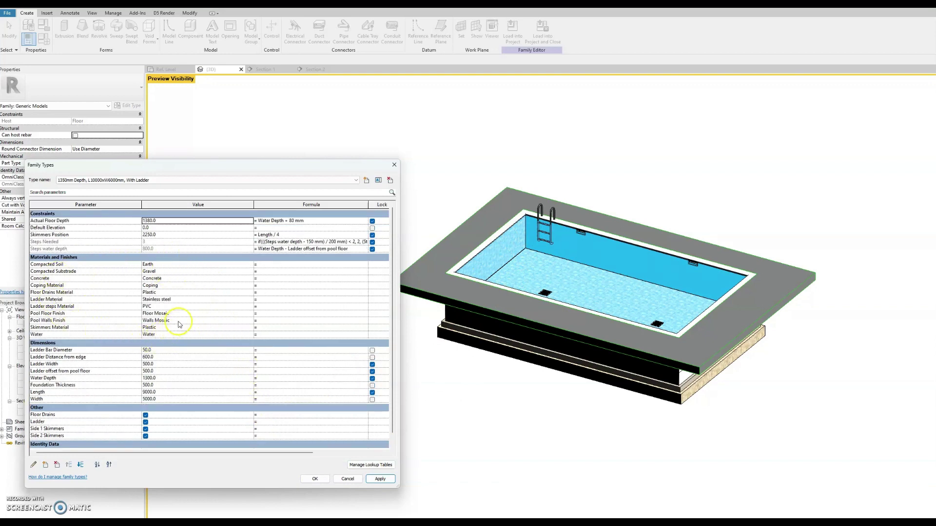
pyautogui.scroll(-1, 180, 324)
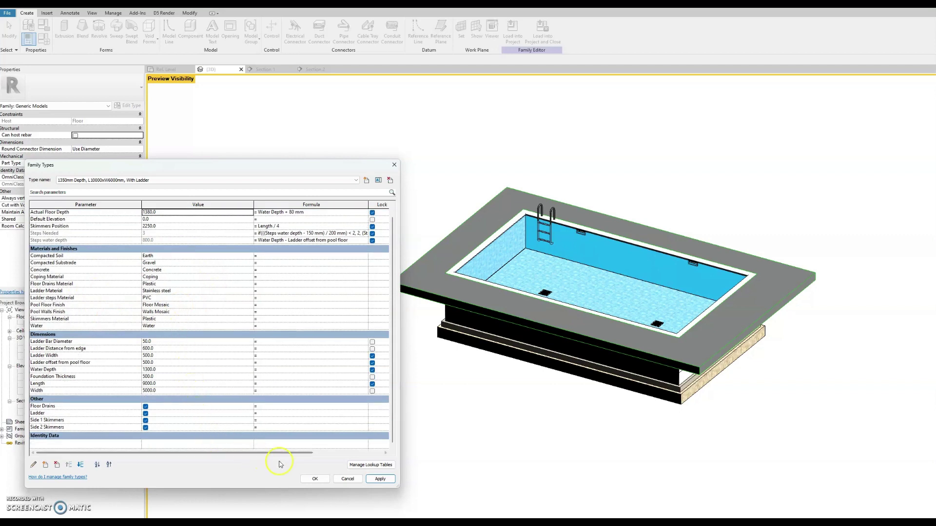
pyautogui.click(312, 479)
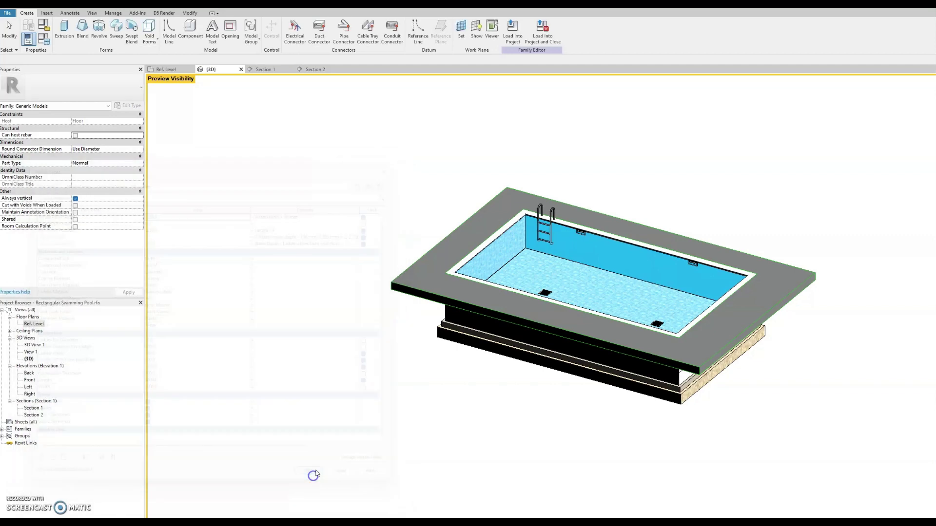
# - Open the pool's Family Types over the Section 1 view, moving and shrinking the dialog
pyautogui.click(265, 69)
pyautogui.click(44, 39)
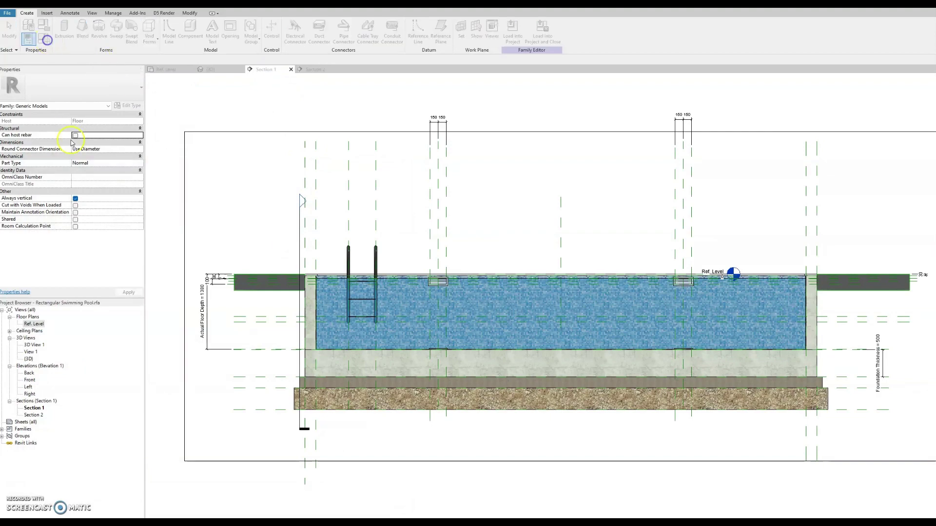
pyautogui.moveTo(228, 165)
pyautogui.mouseDown()
pyautogui.moveTo(160, 95)
pyautogui.moveTo(409, 22)
pyautogui.moveTo(290, 34)
pyautogui.moveTo(213, 26)
pyautogui.mouseUp()
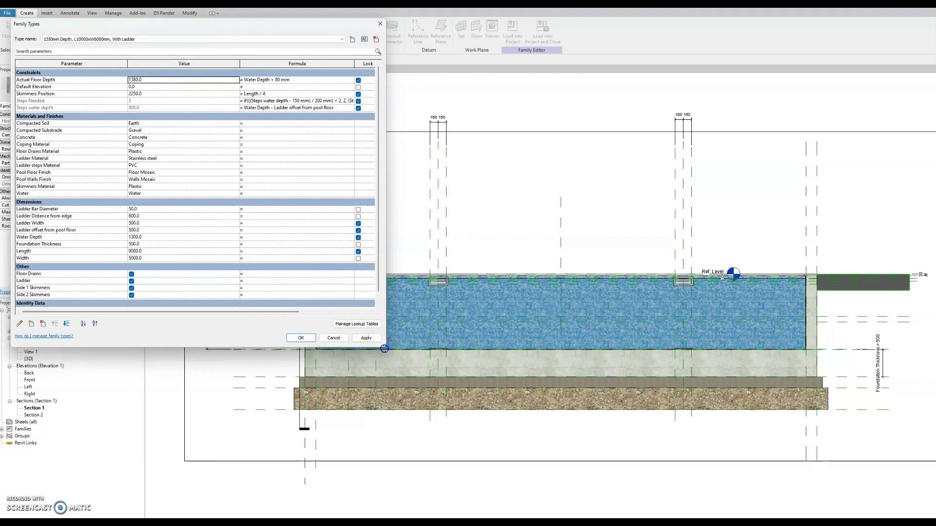
pyautogui.moveTo(384, 347); pyautogui.dragTo(307, 262)
pyautogui.scroll(-2, 147, 177)
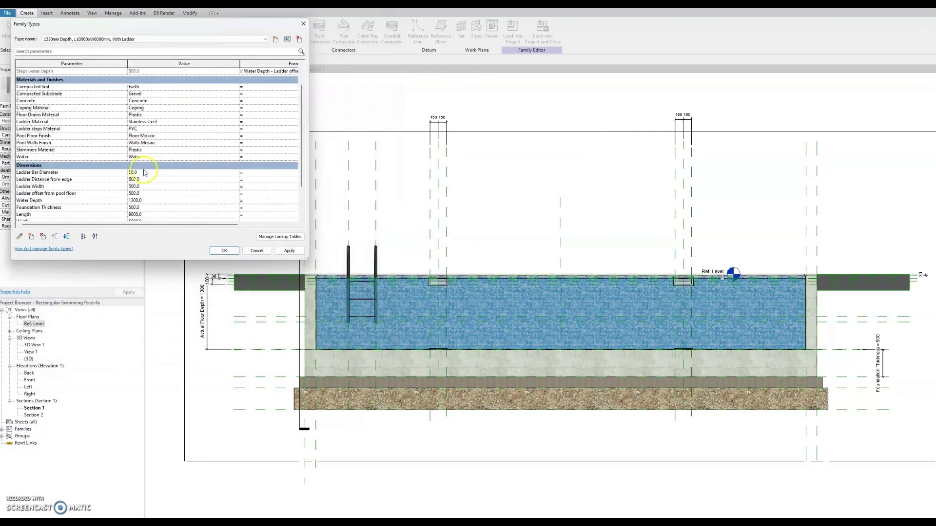
pyautogui.scroll(-2, 142, 179)
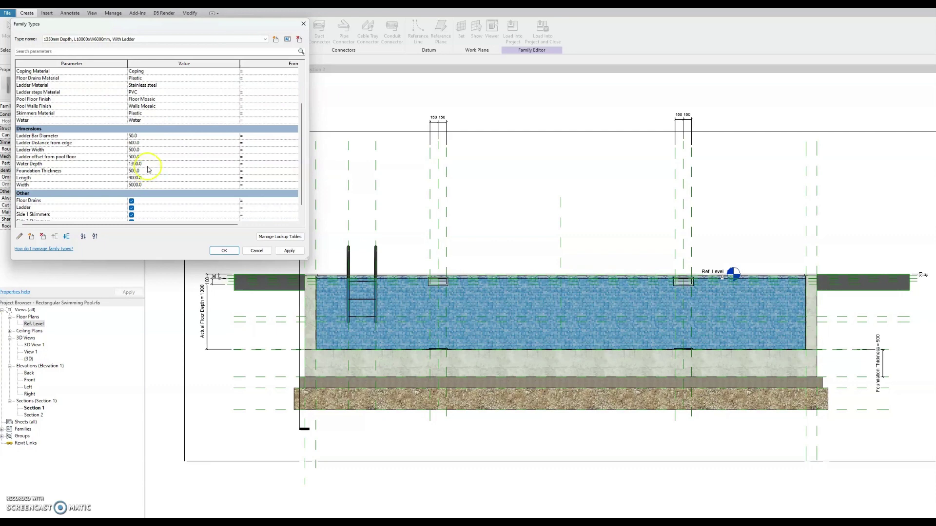
# - Set ladder offset 0, Water Depth 400.0, Ladder off and Length 6000, then confirm
pyautogui.click(149, 164)
pyautogui.click(287, 254)
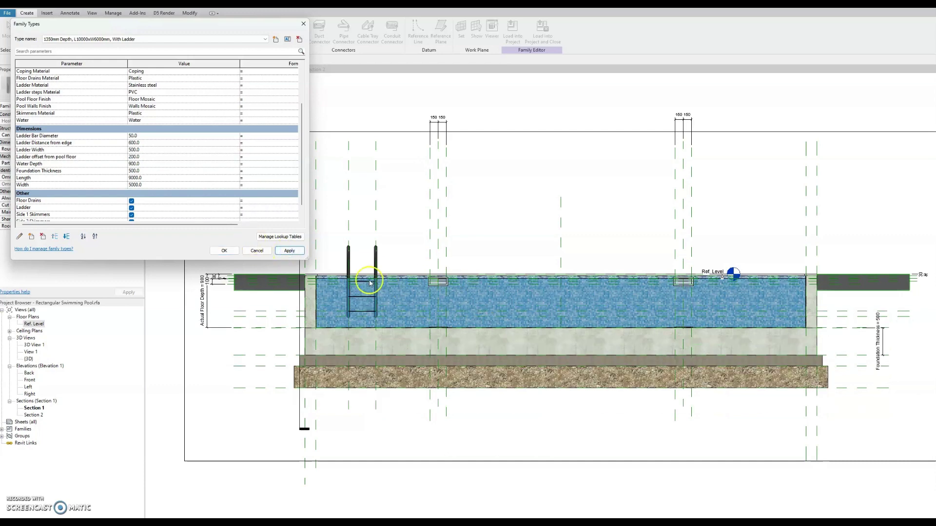
pyautogui.click(132, 208)
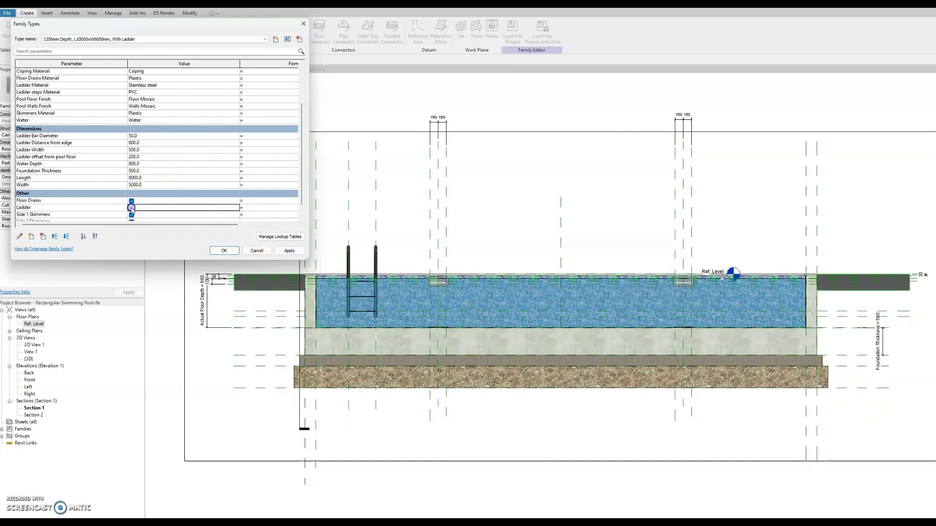
pyautogui.click(144, 157)
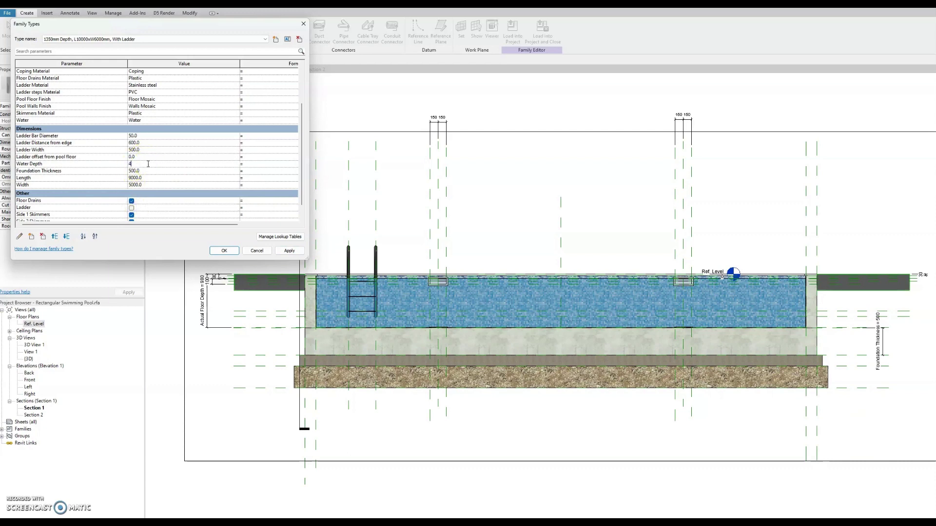
pyautogui.click(289, 250)
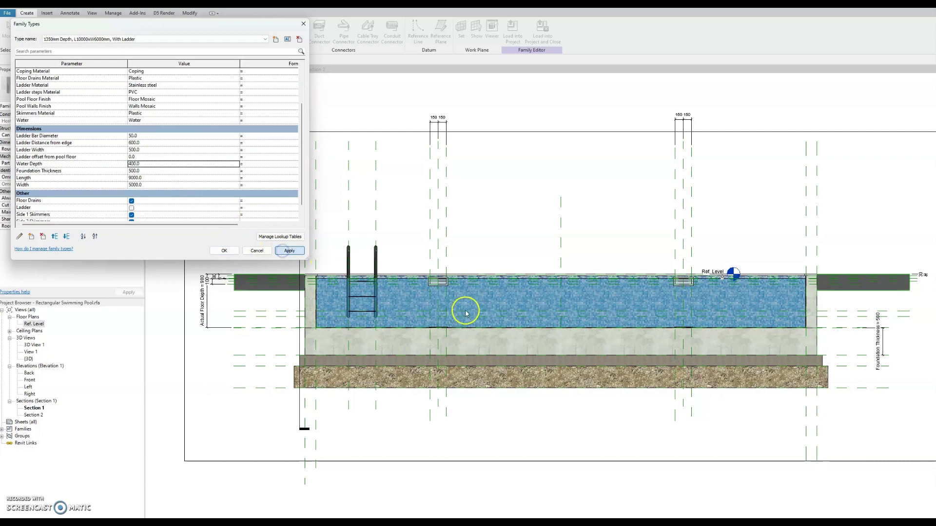
pyautogui.click(149, 178)
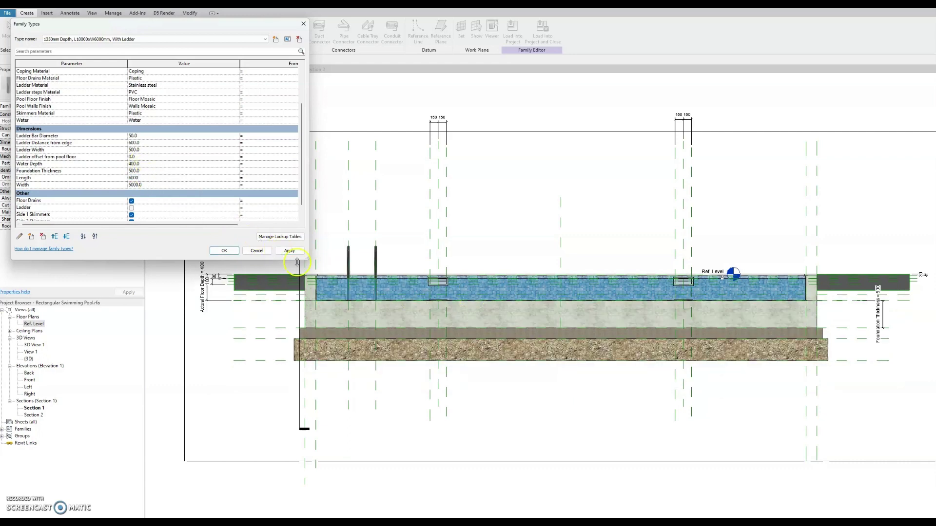
pyautogui.click(290, 251)
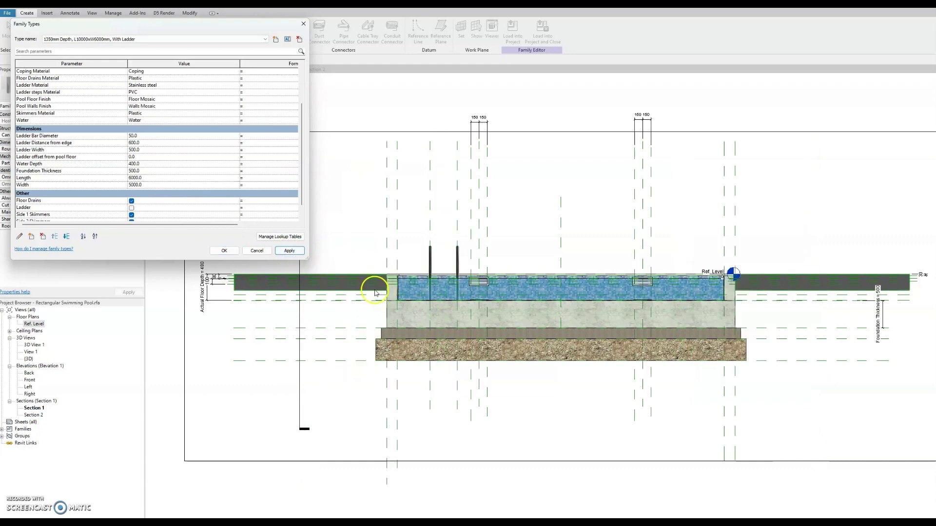
pyautogui.click(221, 252)
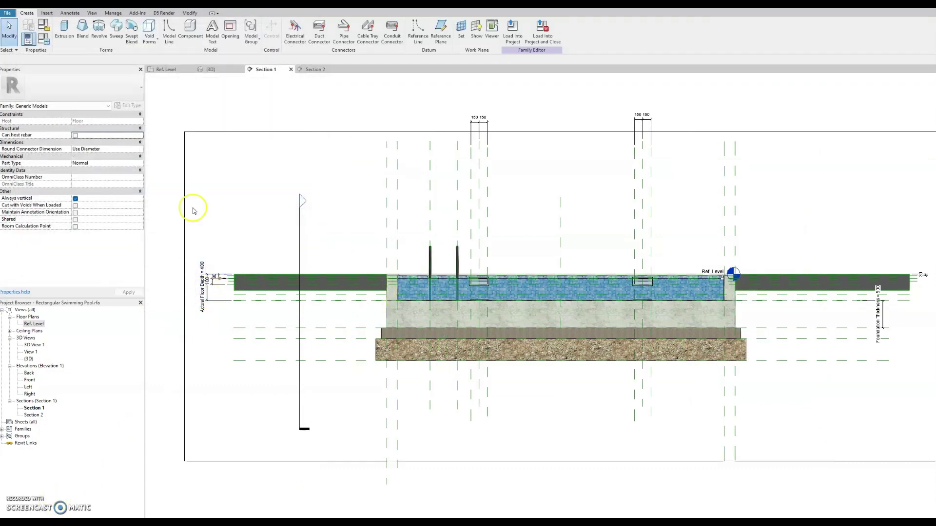
# - Load the Rectangular Swimming Pool.rfa family into the house project
pyautogui.click(212, 70)
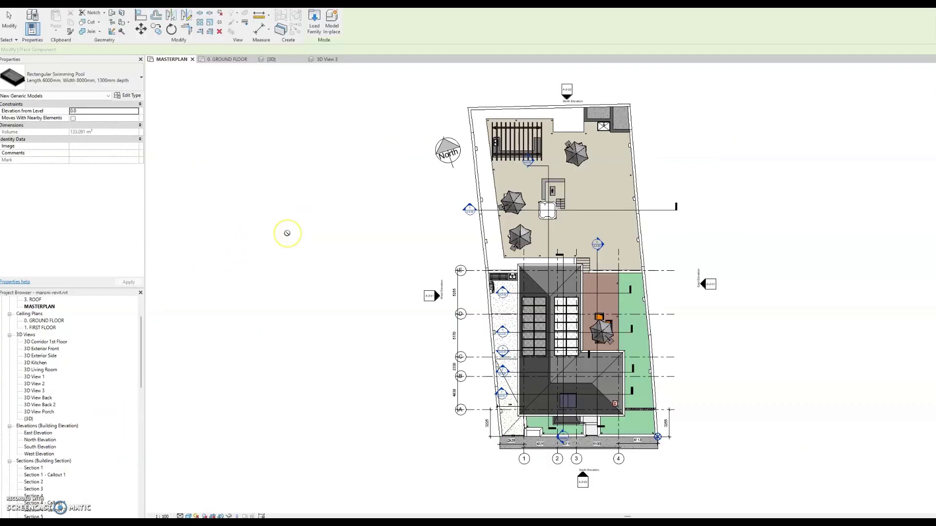
pyautogui.click(313, 21)
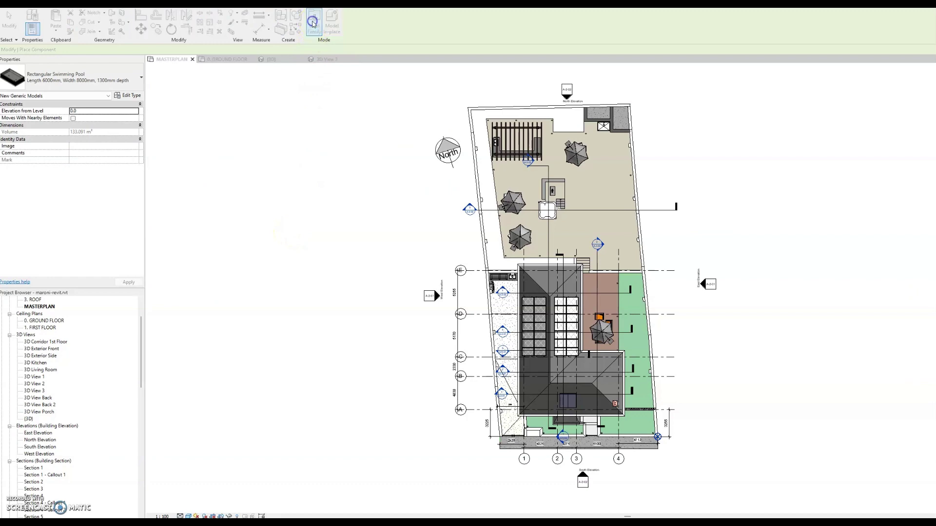
pyautogui.scroll(-1, 485, 349)
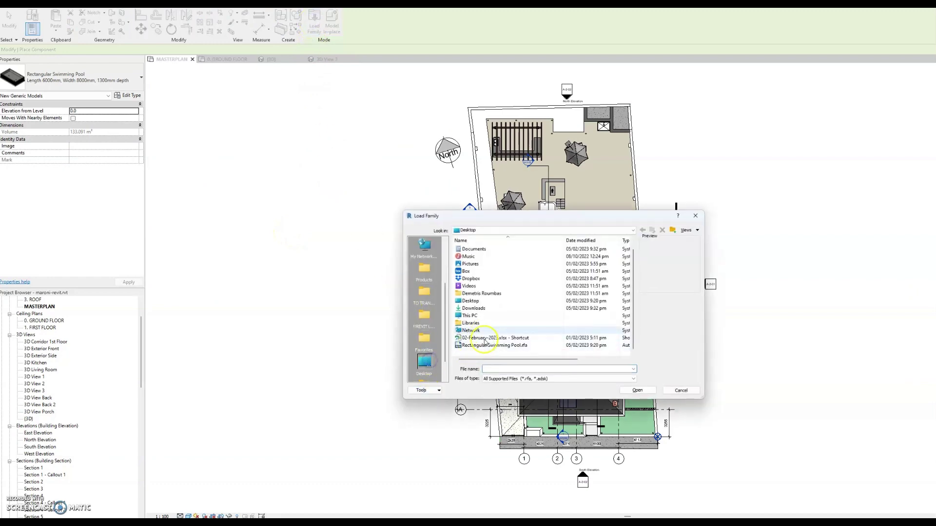
pyautogui.click(485, 347)
pyautogui.click(637, 390)
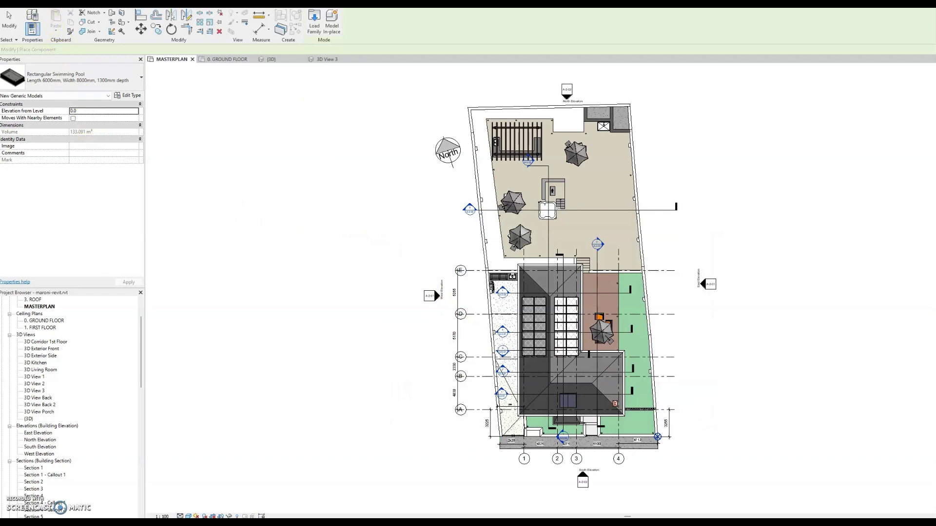
# - Start Component placement and select the 'Length 6000mm, Width 8000mm, 1300mm depth' pool type
pyautogui.click(84, 20)
pyautogui.click(65, 77)
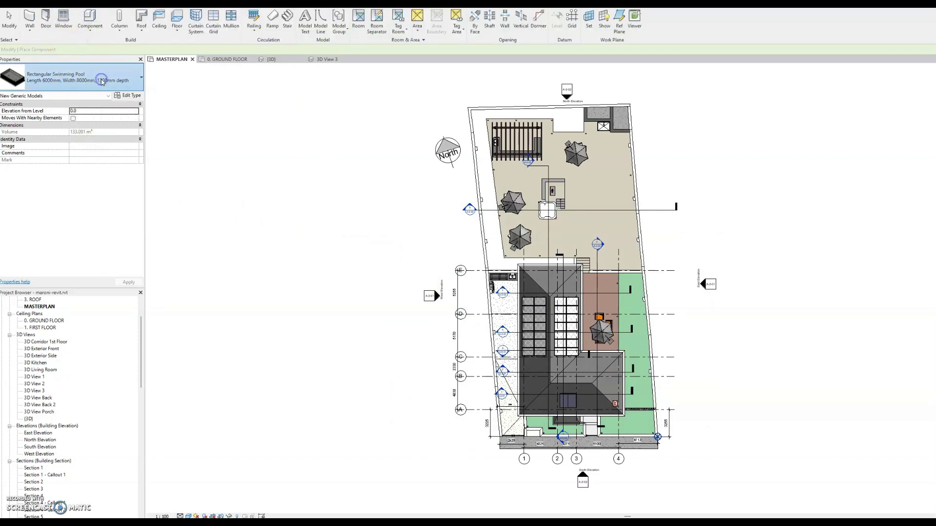
pyautogui.click(117, 89)
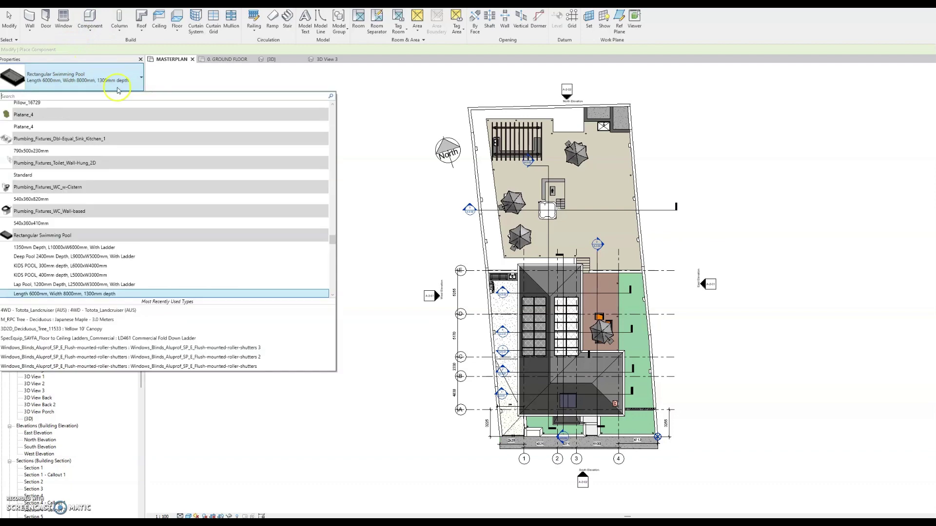
pyautogui.click(62, 249)
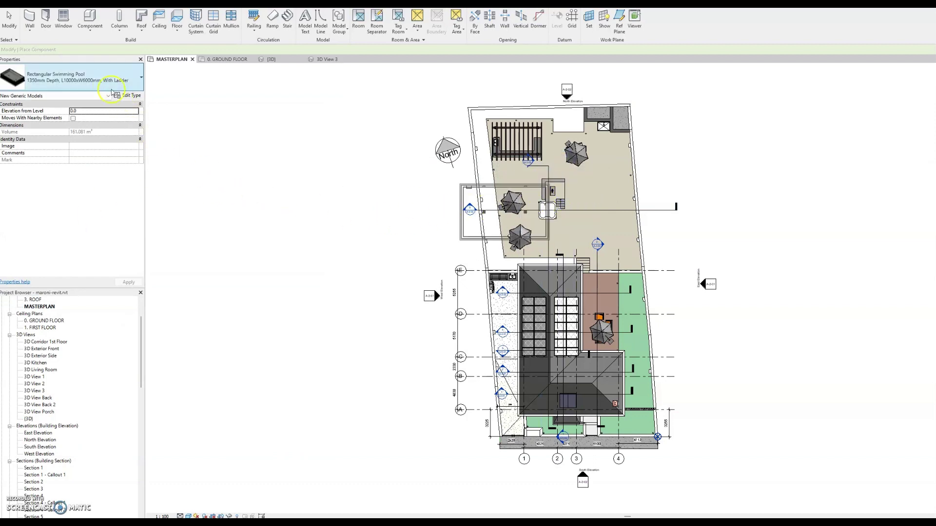
pyautogui.click(101, 76)
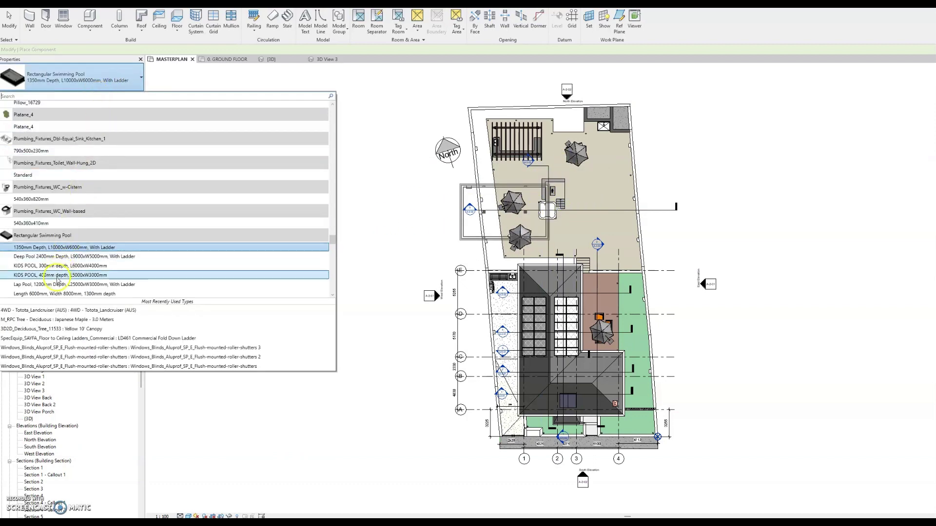
pyautogui.click(55, 294)
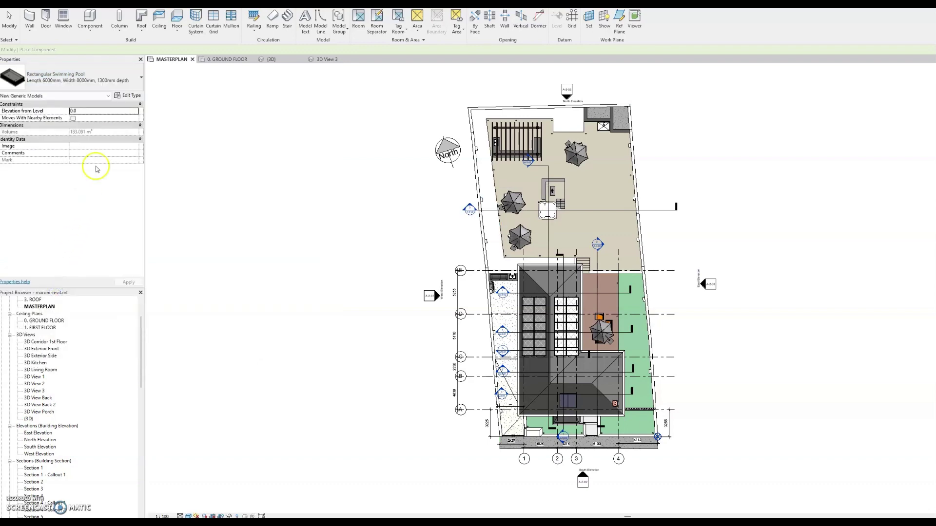
# - Duplicate the pool type as 'L6000mmxW8000mm, 1400mm depth'
pyautogui.click(128, 95)
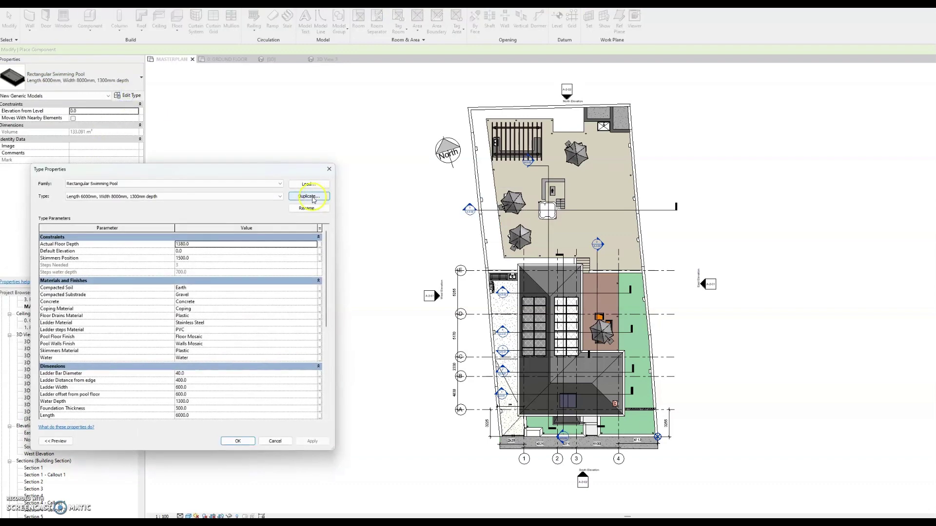
pyautogui.click(313, 197)
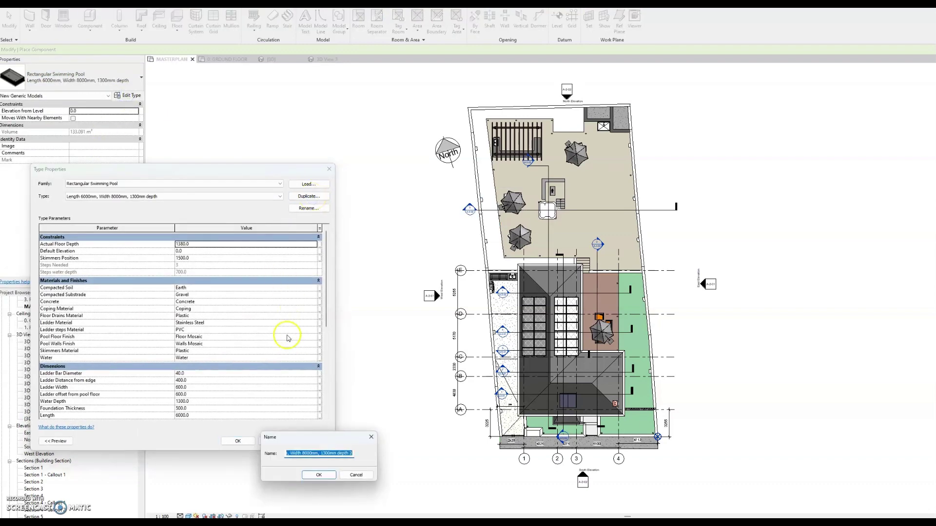
pyautogui.write('L')
pyautogui.write('h')
pyautogui.press('Return')
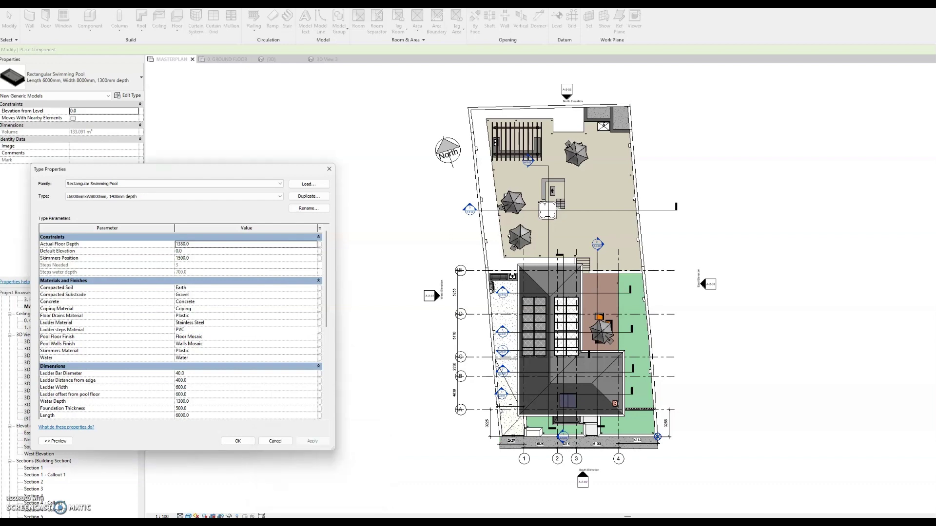
# - Set water depth 1400, foundation thickness 400, ladder width 500 and ladder offset 200
pyautogui.scroll(-3, 199, 371)
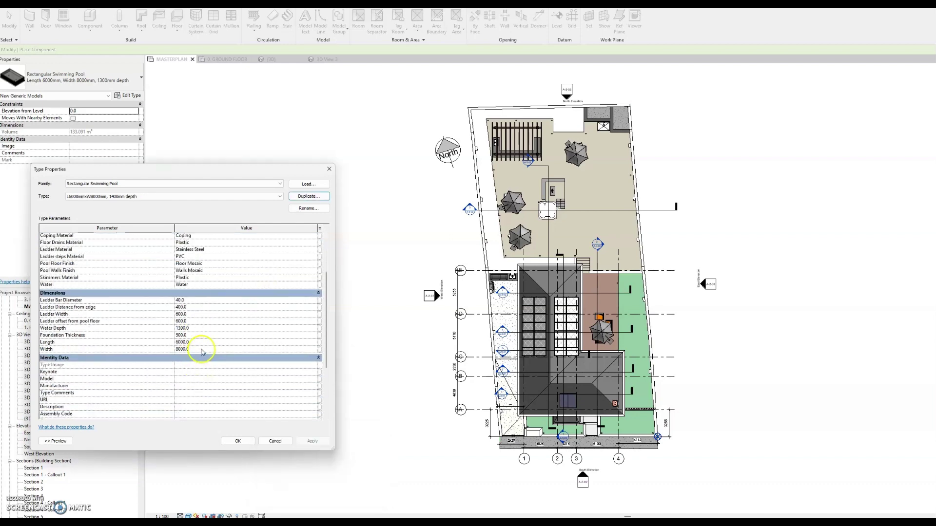
pyautogui.click(201, 350)
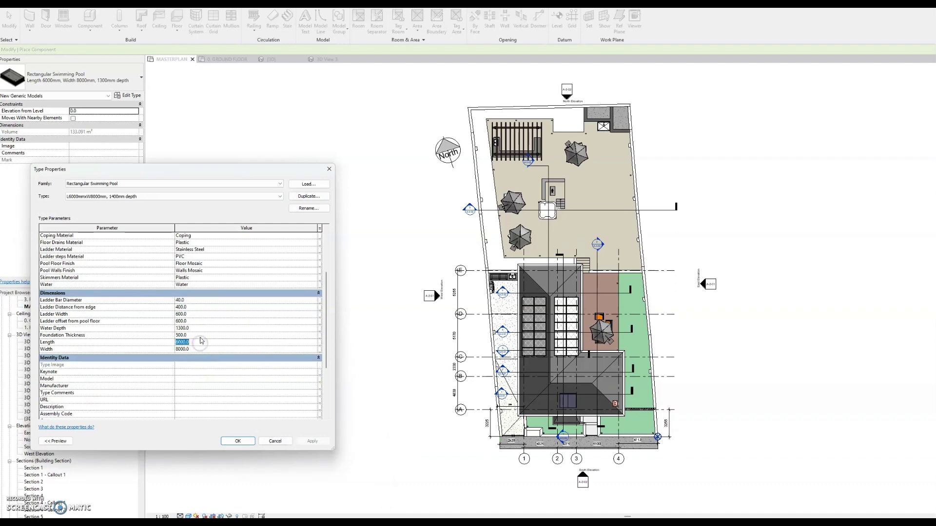
pyautogui.click(201, 336)
# - Confirm the new type and place the pool on the terrace above the house
pyautogui.click(223, 442)
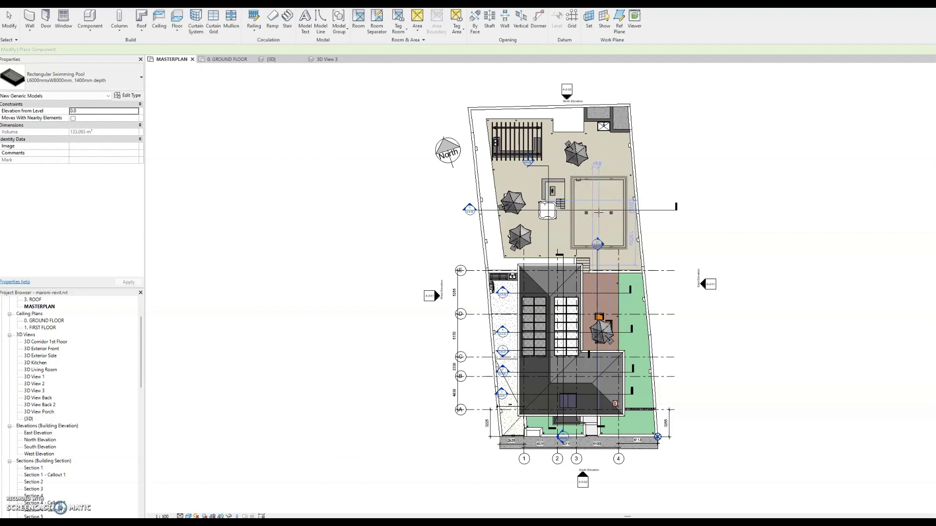
pyautogui.click(600, 213)
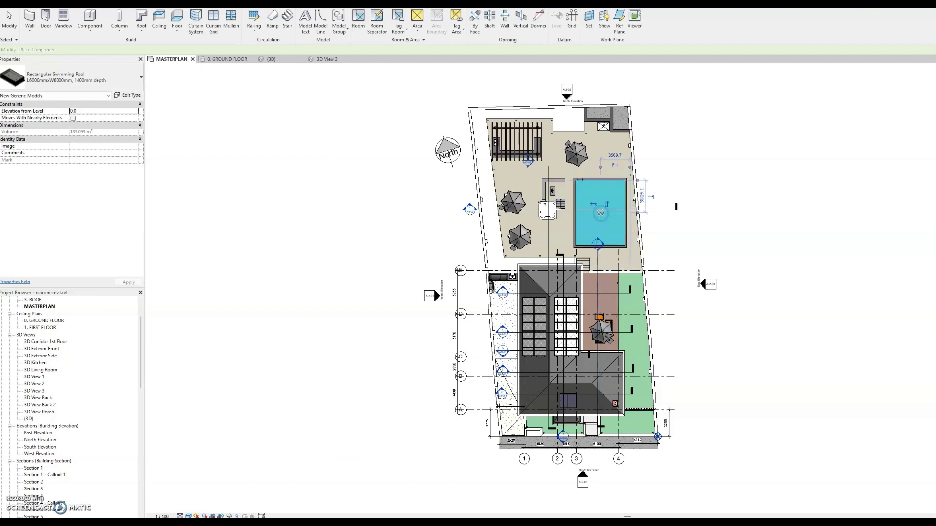
pyautogui.press('Escape')
pyautogui.press('Escape')
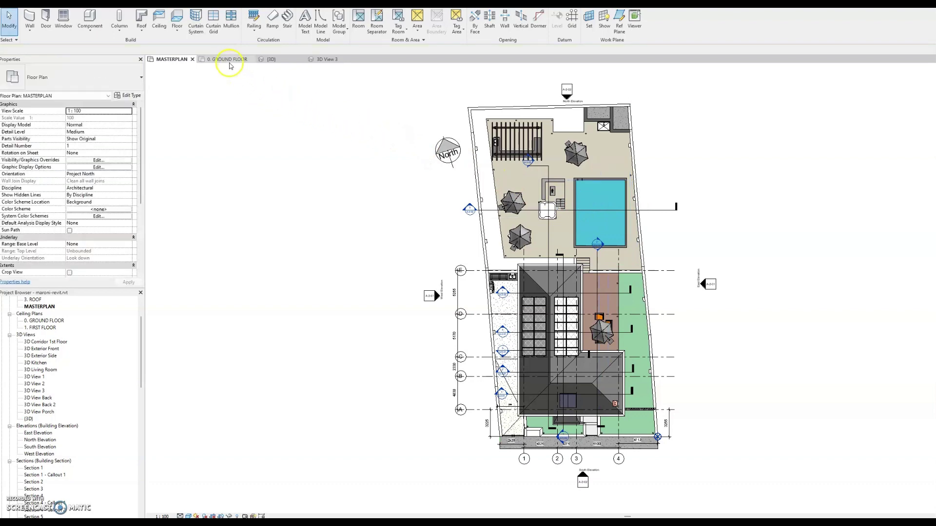
# - Check the placed pool in the 0. GROUND FLOOR plan, then in 3D View 3
pyautogui.click(229, 59)
pyautogui.scroll(3, 541, 239)
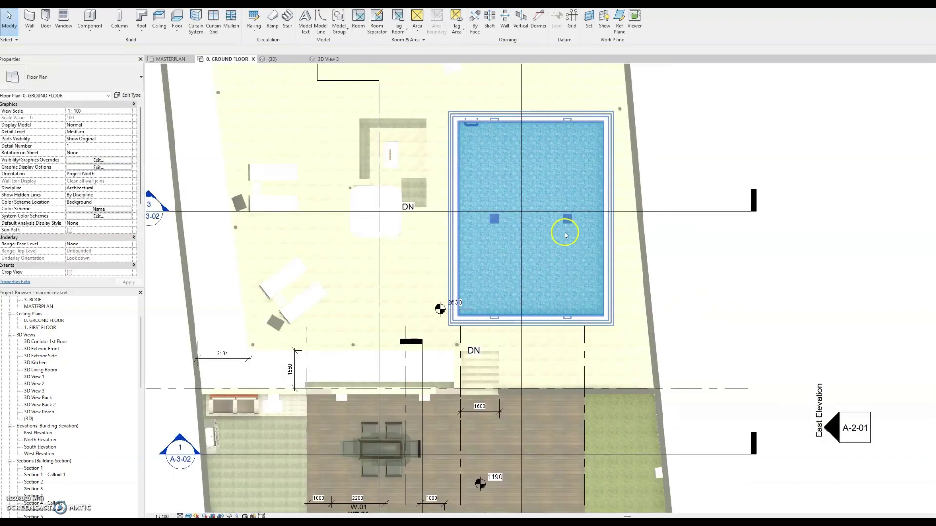
pyautogui.scroll(1, 560, 176)
pyautogui.click(573, 168)
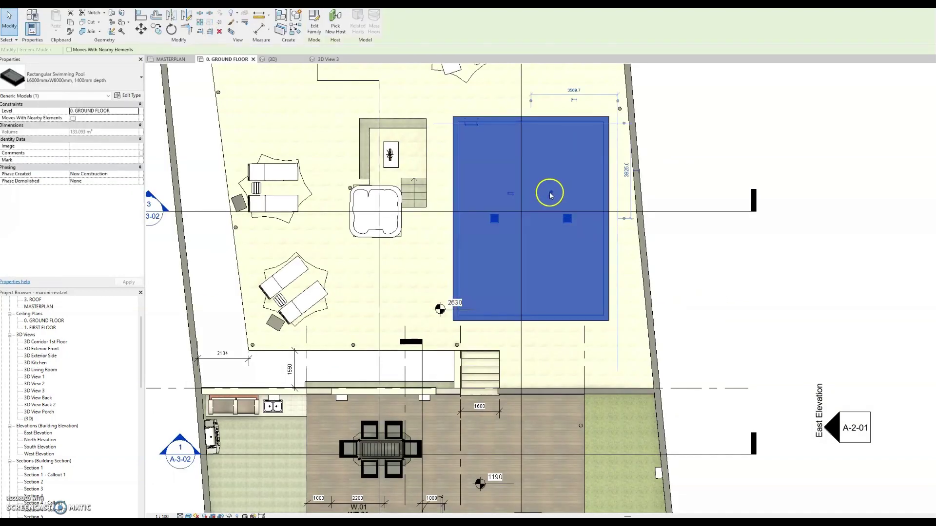
pyautogui.press('Escape')
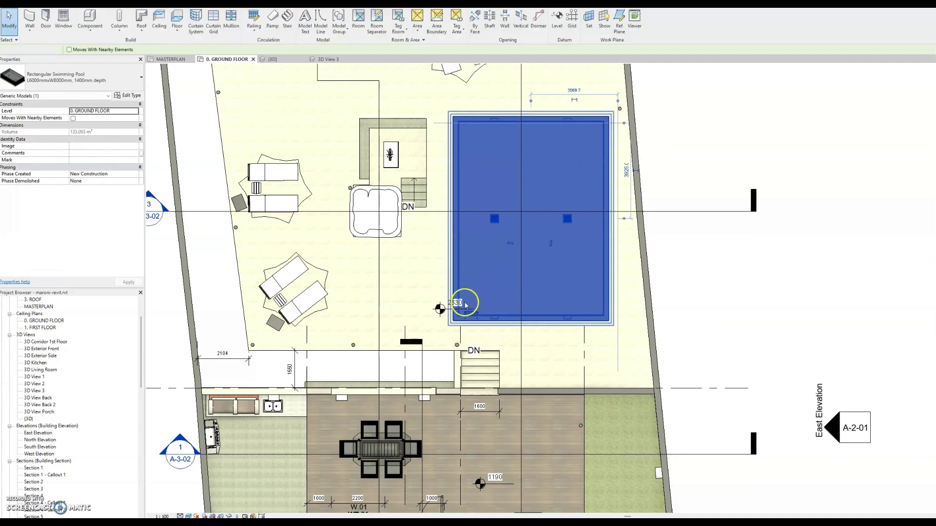
pyautogui.click(465, 305)
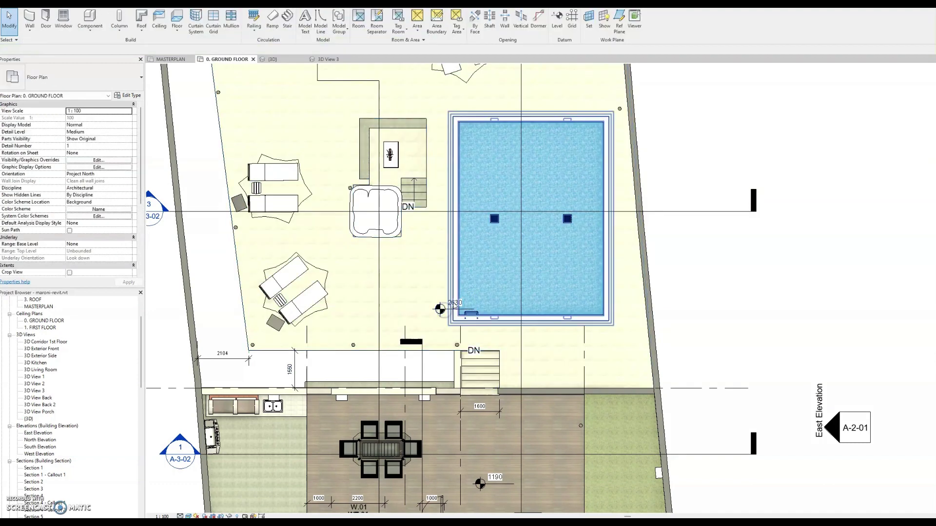
pyautogui.click(494, 257)
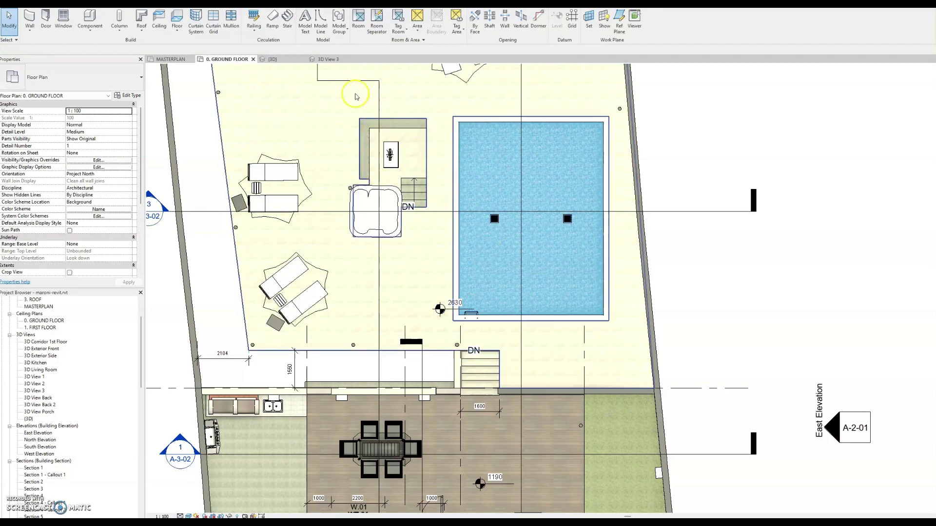
pyautogui.click(324, 59)
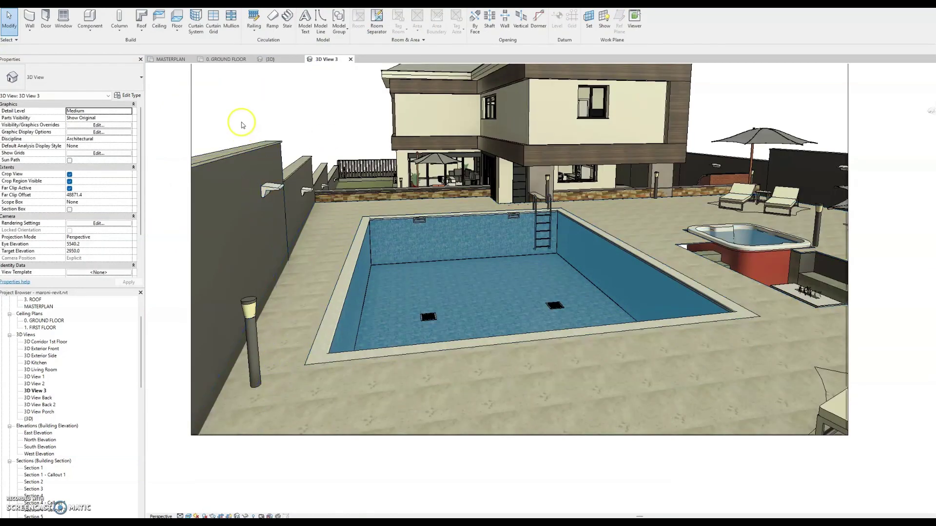
# - Nudge the placed pool slightly left with the arrow keys, then reselect it
pyautogui.click(355, 242)
pyautogui.press('Left')
pyautogui.press('Left')
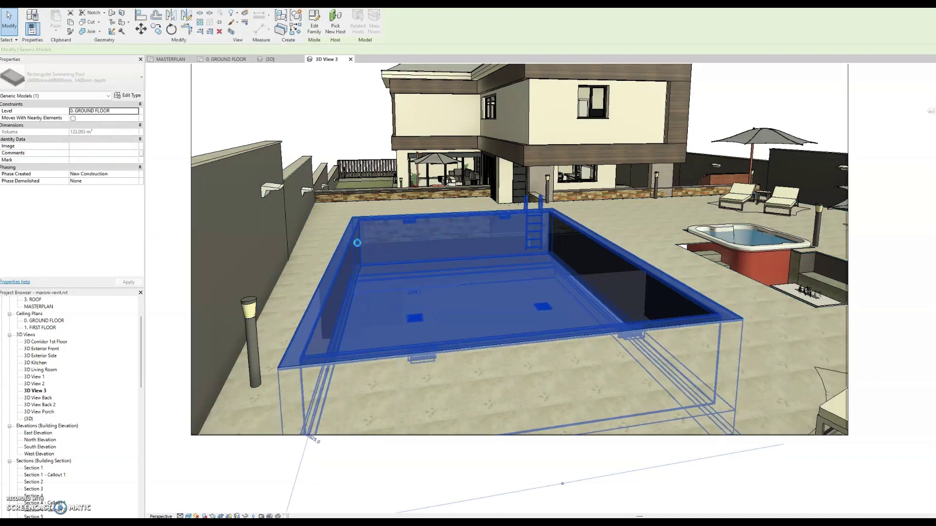
pyautogui.press('Left')
pyautogui.press('Left')
pyautogui.press('Left')
pyautogui.press('Left')
pyautogui.press('Right')
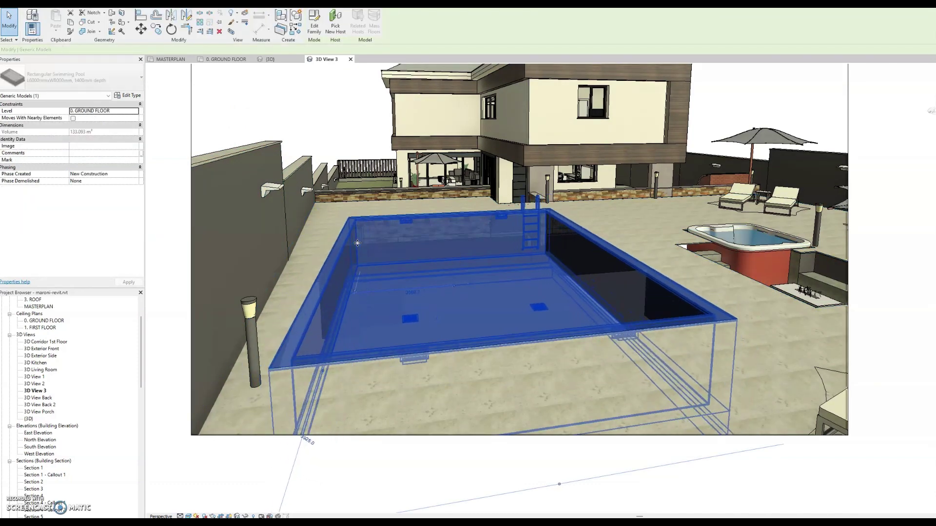
pyautogui.press('Escape')
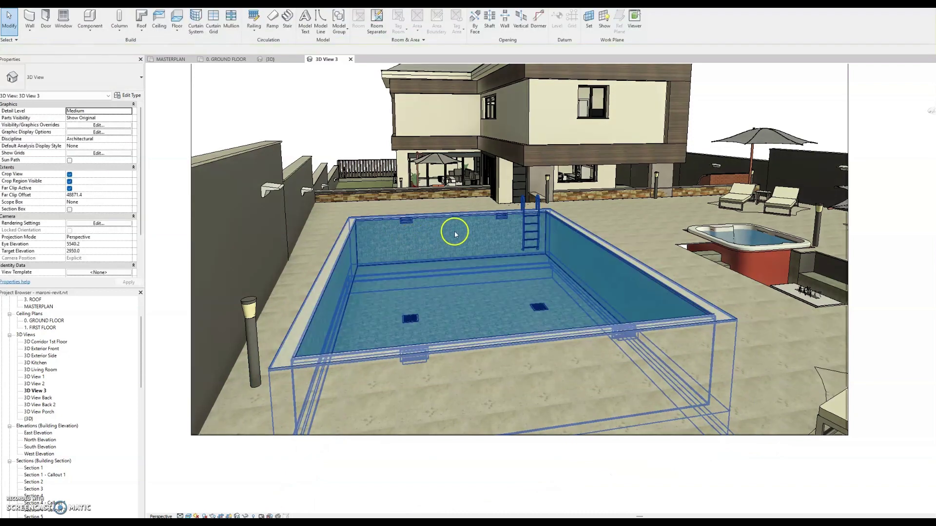
pyautogui.click(455, 232)
# - In Type Properties, test turning off Ladder, Floor Drains and Side 1 Skimmers, applying each
pyautogui.click(130, 98)
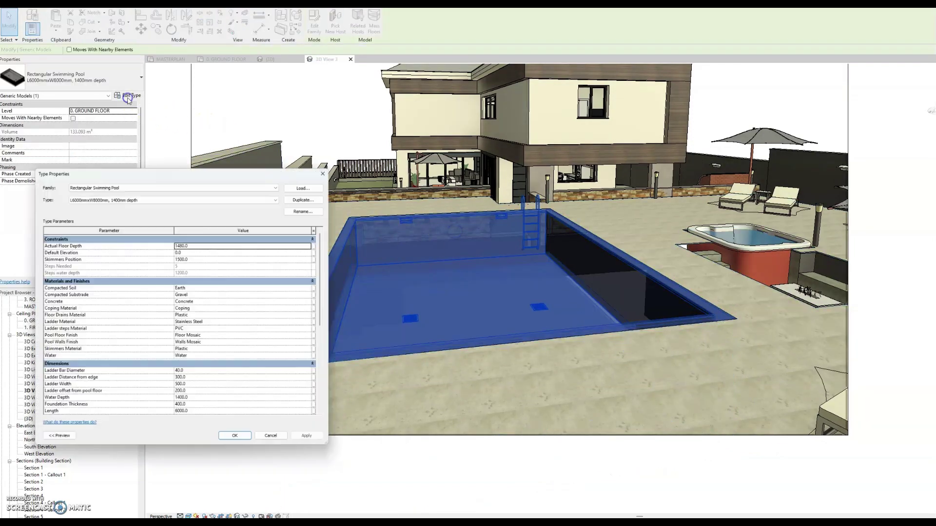
pyautogui.scroll(-5, 156, 344)
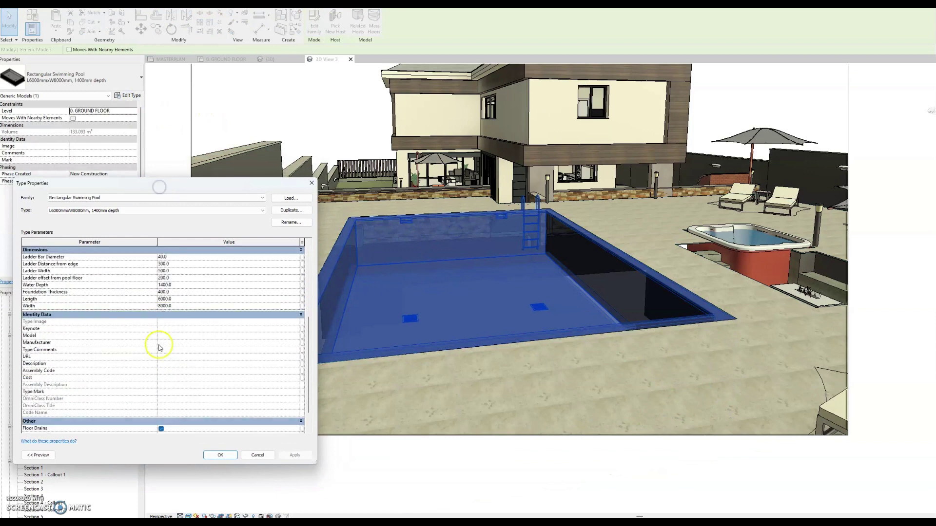
pyautogui.scroll(-2, 162, 383)
pyautogui.click(161, 410)
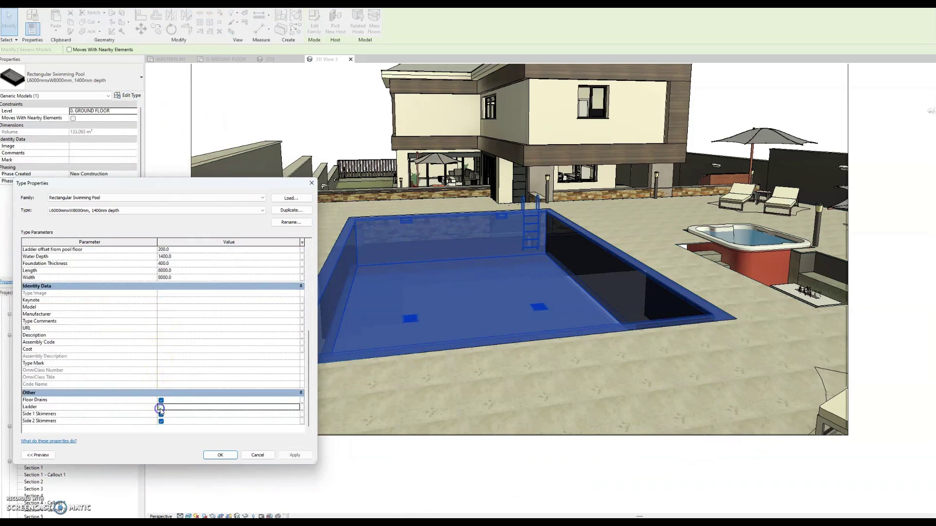
pyautogui.click(287, 455)
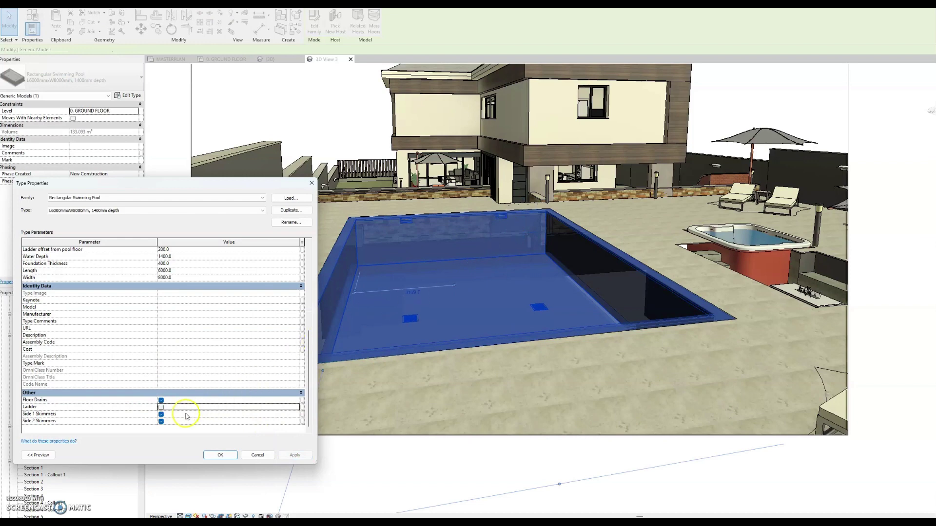
pyautogui.click(160, 400)
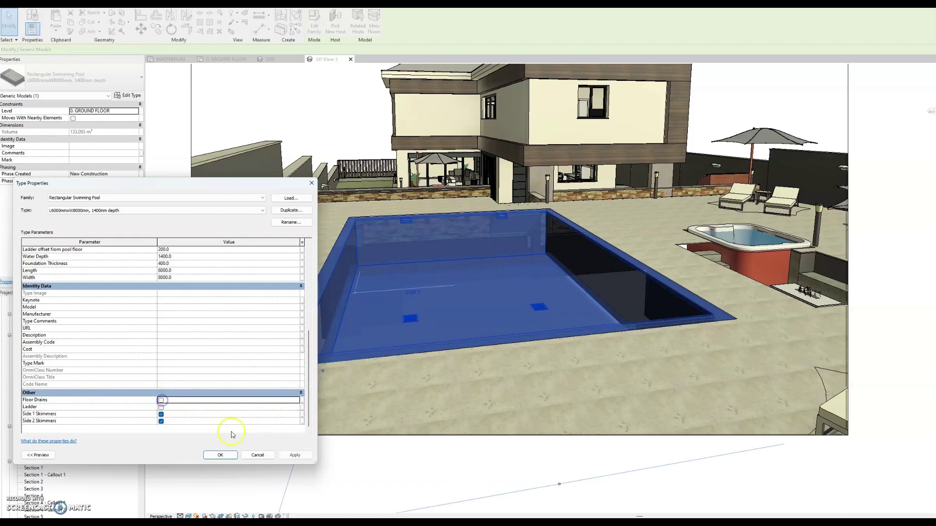
pyautogui.click(294, 455)
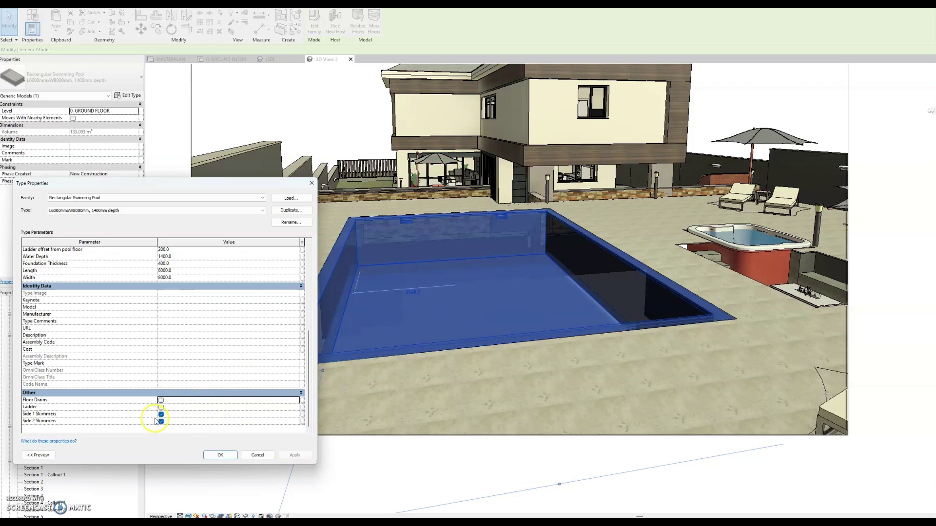
pyautogui.click(161, 414)
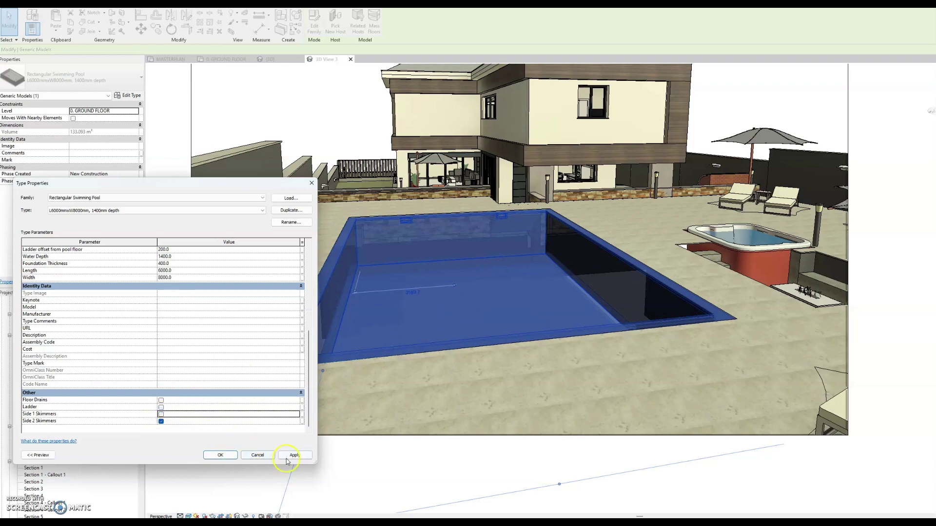
pyautogui.click(288, 459)
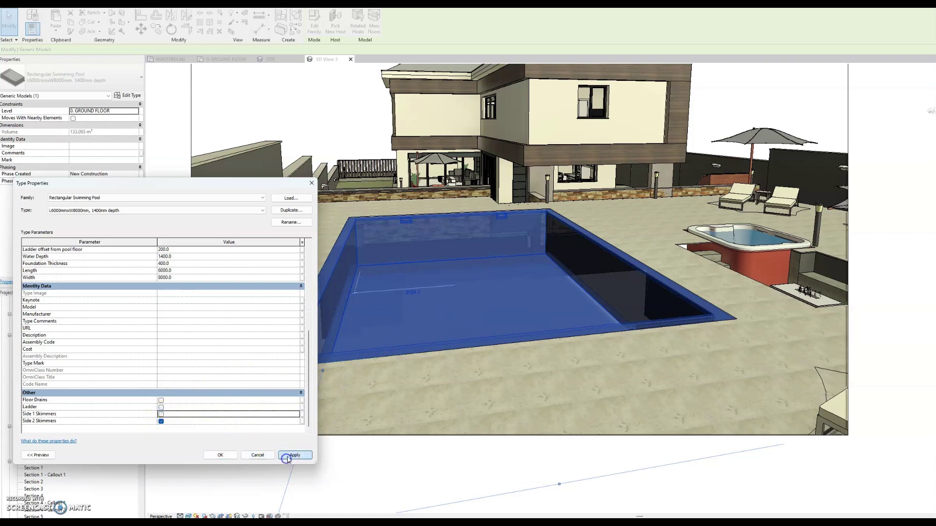
# - Turn Floor Drains and Ladder back on, apply, confirm and deselect the pool
pyautogui.click(161, 400)
pyautogui.click(293, 456)
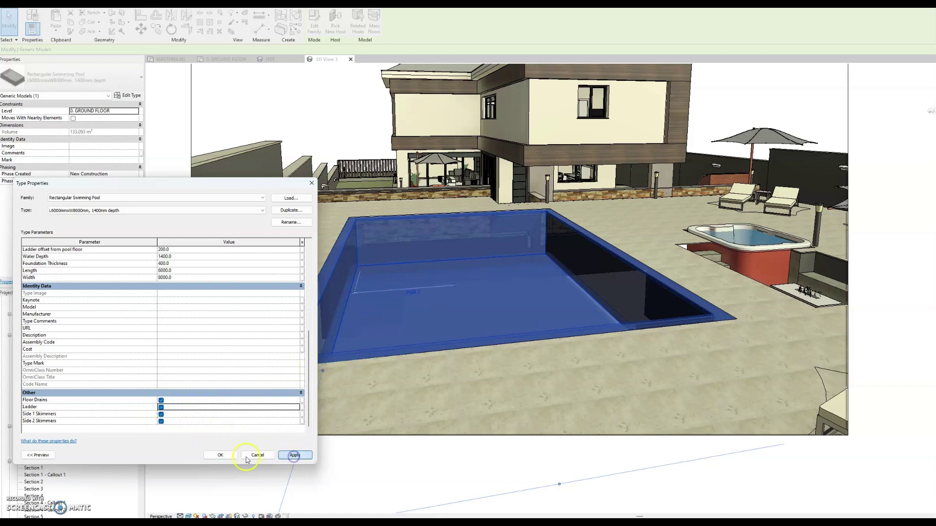
pyautogui.click(220, 456)
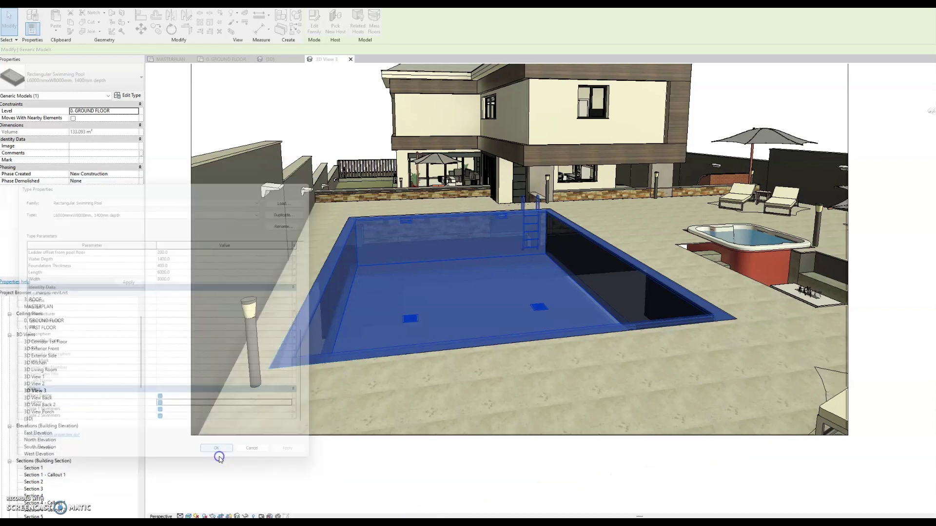
pyautogui.click(315, 133)
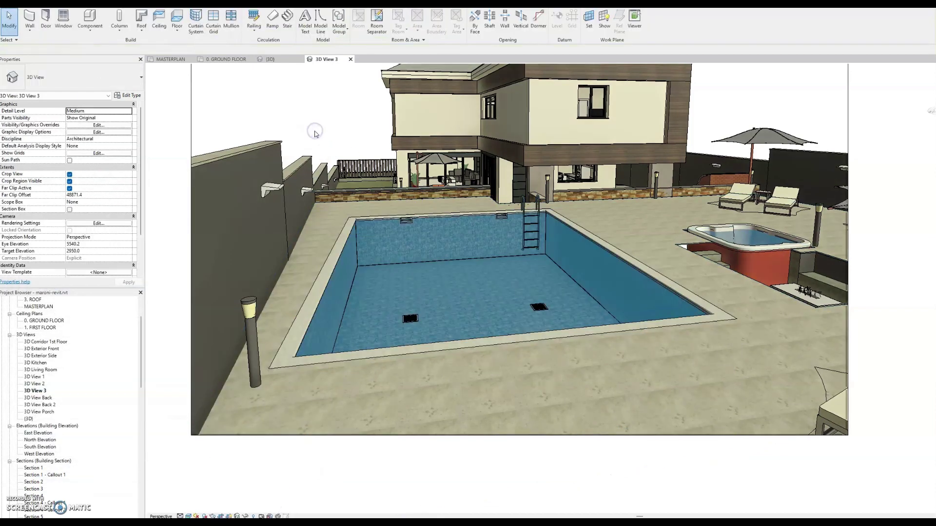
# - Set the pool type's Water Depth to 1200 and confirm
pyautogui.click(349, 246)
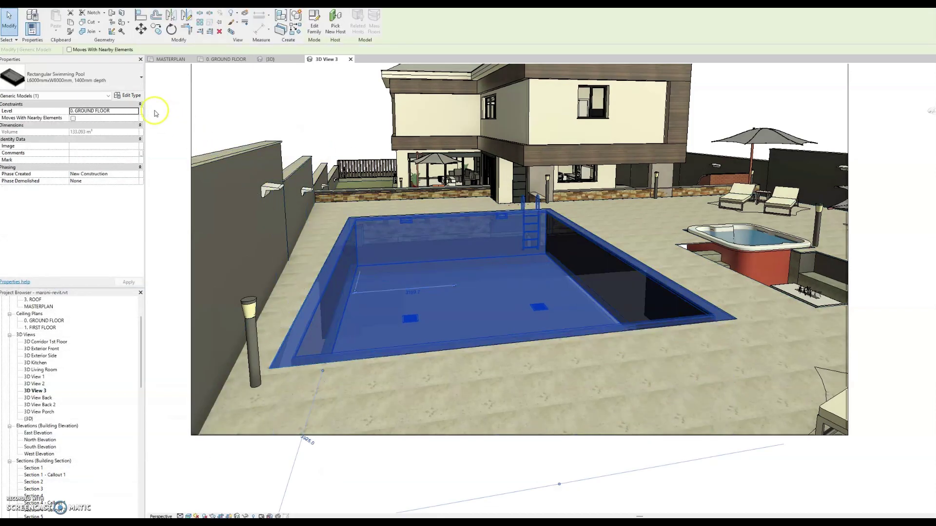
pyautogui.click(126, 96)
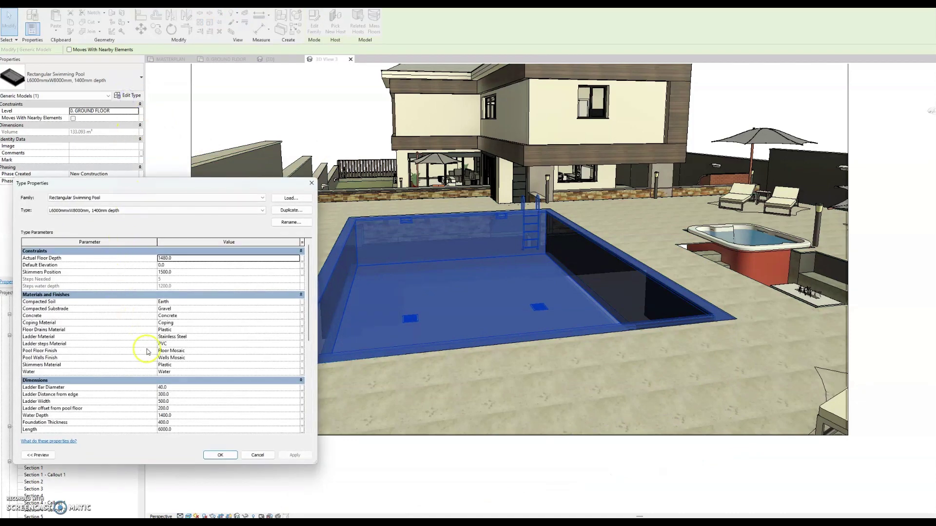
pyautogui.scroll(-3, 146, 346)
pyautogui.click(181, 364)
pyautogui.write('1200')
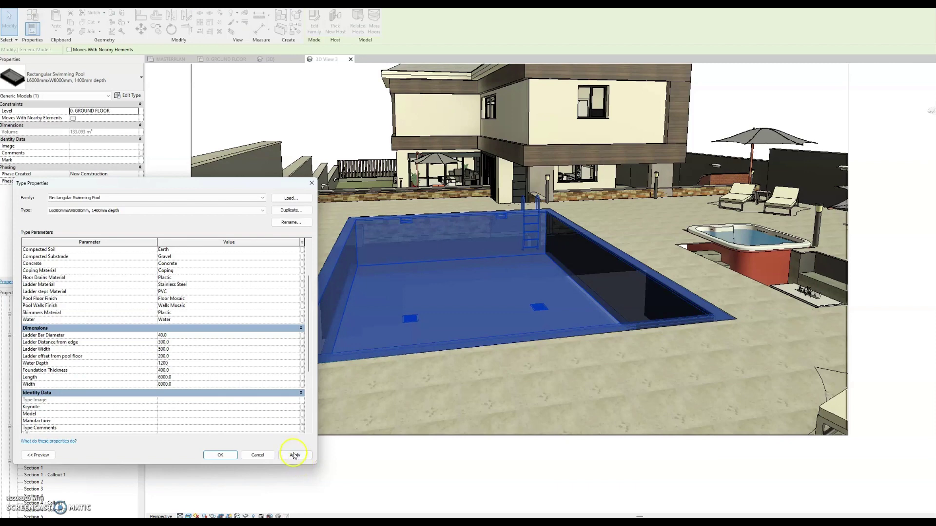
pyautogui.click(294, 456)
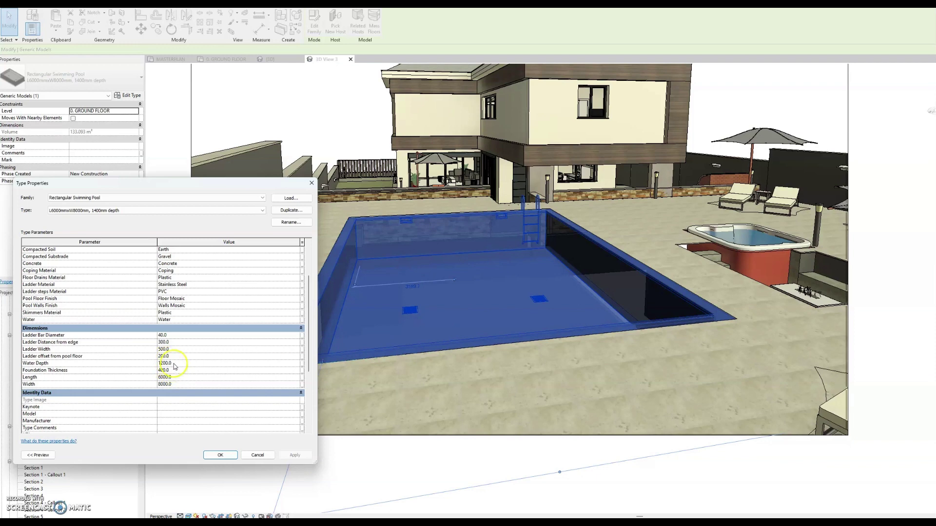
pyautogui.click(219, 456)
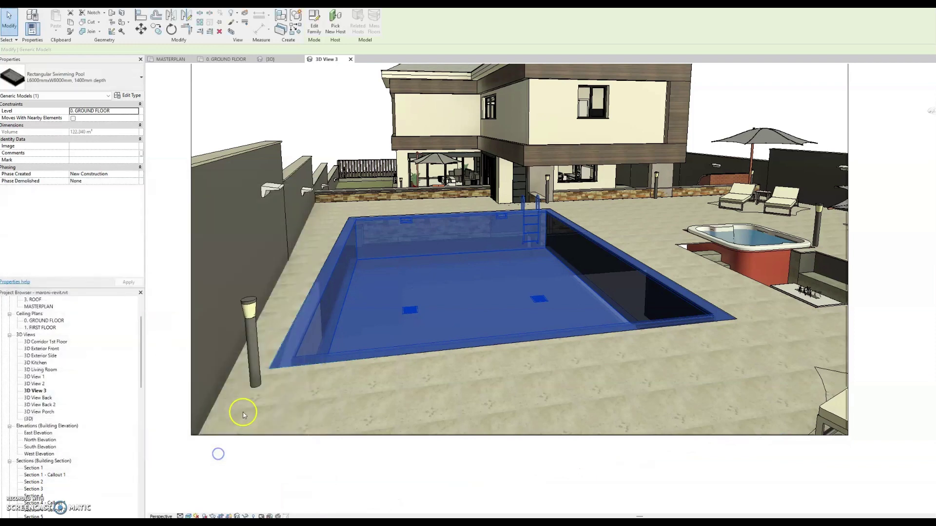
pyautogui.press('Escape')
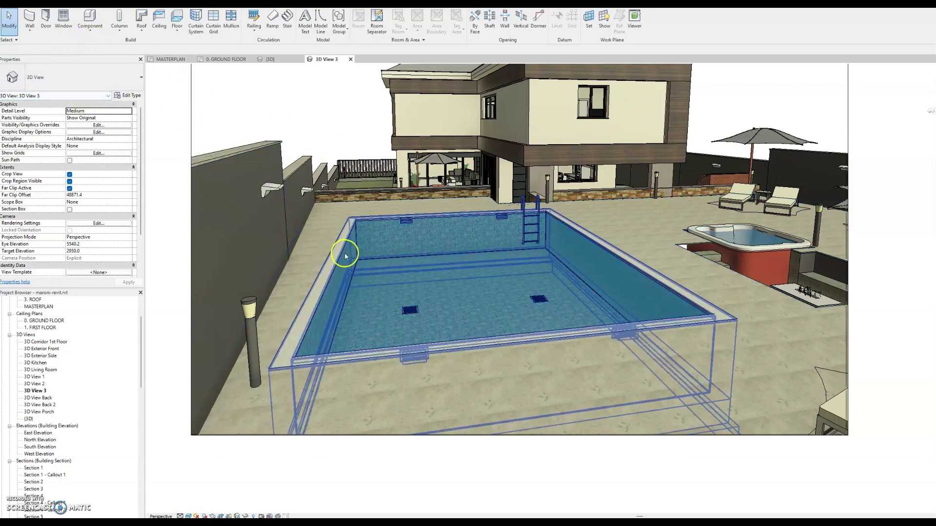
# - Set the ladder offset from pool floor to 500 and confirm
pyautogui.click(344, 255)
pyautogui.click(129, 95)
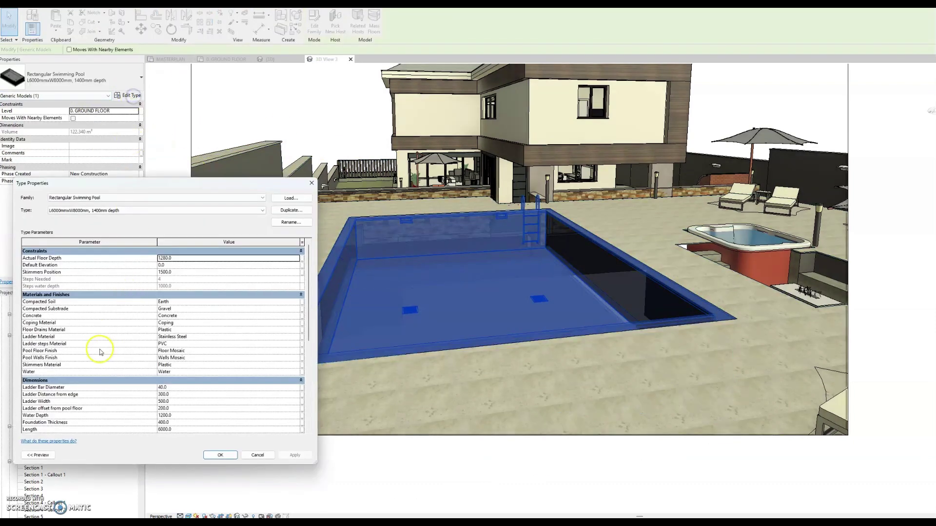
pyautogui.scroll(-2, 100, 351)
pyautogui.click(172, 372)
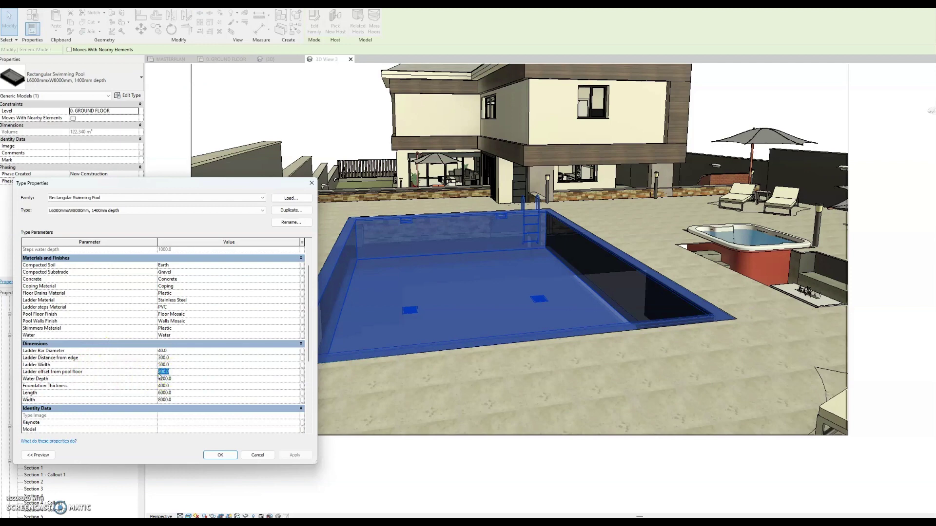
pyautogui.write('500')
pyautogui.click(296, 456)
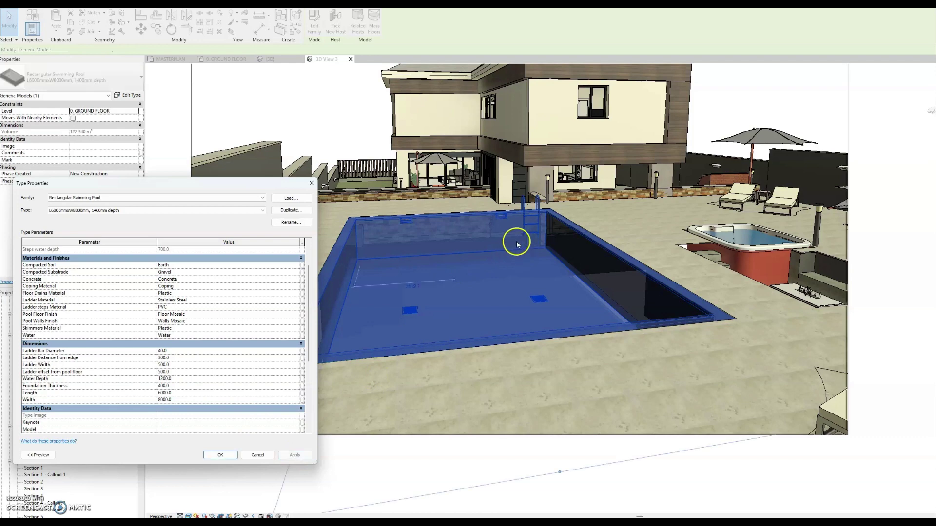
pyautogui.click(221, 455)
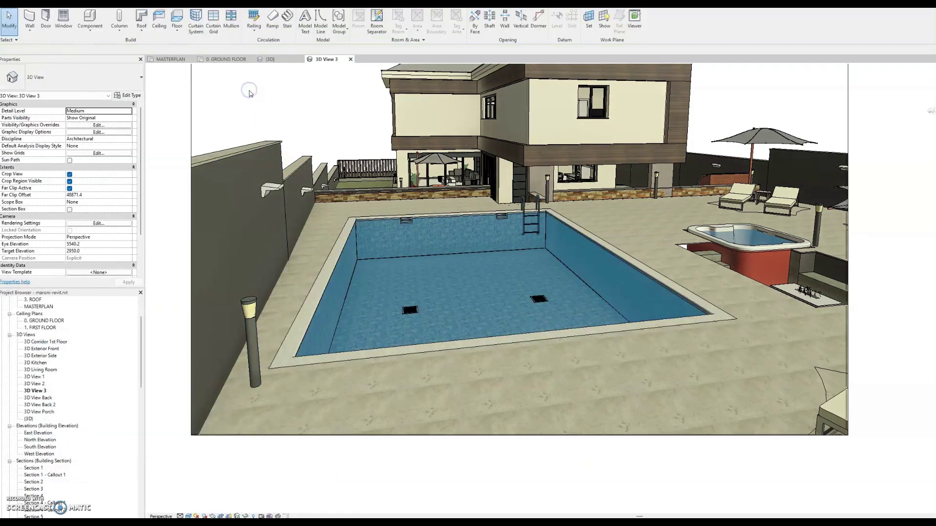
# - Orbit and zoom around the updated pool in 3D View 3 and {3D}, then show 0. GROUND FLOOR
pyautogui.moveTo(334, 178)
pyautogui.keyDown('shift'); pyautogui.mouseDown(button='middle')
pyautogui.moveTo(347, 192)
pyautogui.moveTo(291, 121)
pyautogui.mouseUp(button='middle'); pyautogui.keyUp('shift')
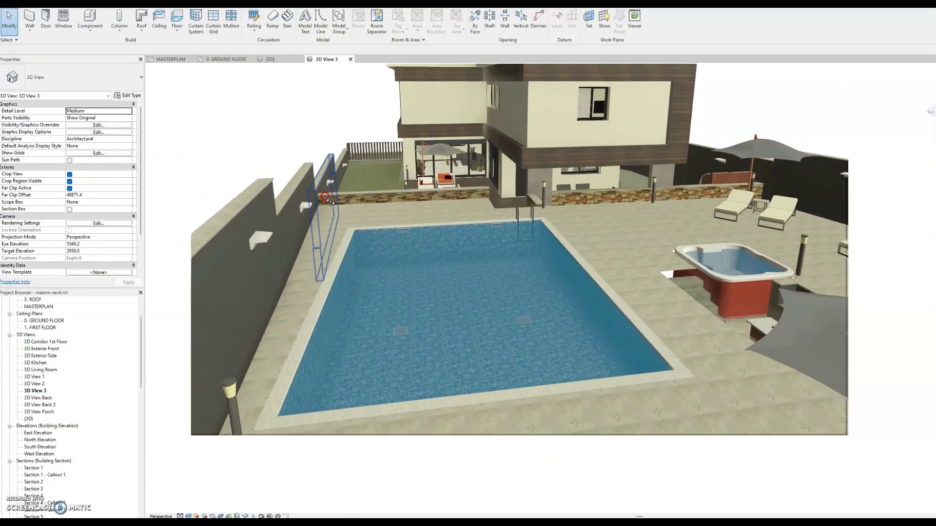
pyautogui.click(272, 59)
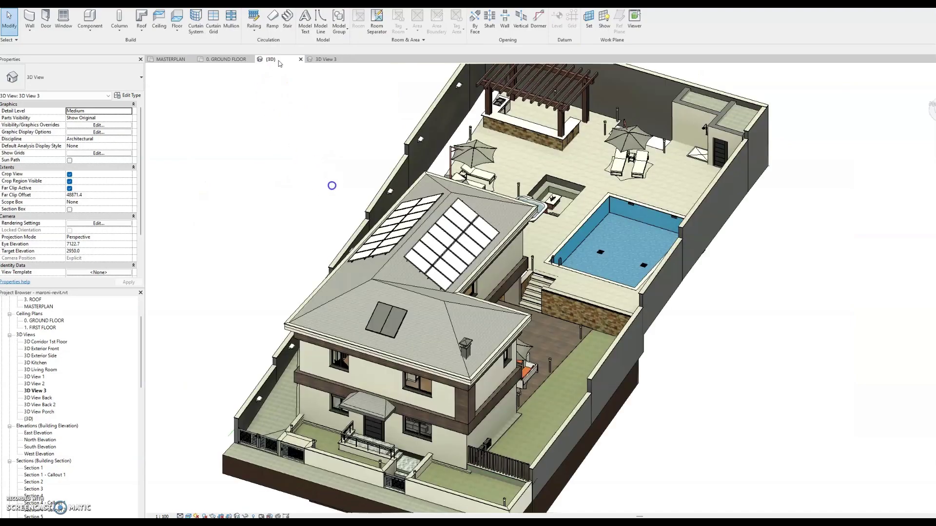
pyautogui.scroll(5, 589, 236)
pyautogui.scroll(3, 564, 244)
pyautogui.moveTo(564, 244)
pyautogui.keyDown('shift'); pyautogui.mouseDown(button='middle')
pyautogui.moveTo(616, 230)
pyautogui.moveTo(575, 192)
pyautogui.mouseUp(button='middle'); pyautogui.keyUp('shift')
pyautogui.scroll(-3, 575, 176)
pyautogui.moveTo(575, 157)
pyautogui.keyDown('shift'); pyautogui.mouseDown(button='middle')
pyautogui.moveTo(537, 172)
pyautogui.moveTo(656, 215)
pyautogui.moveTo(732, 200)
pyautogui.moveTo(526, 215)
pyautogui.mouseUp(button='middle'); pyautogui.keyUp('shift')
pyautogui.scroll(2, 655, 216)
pyautogui.scroll(3, 384, 207)
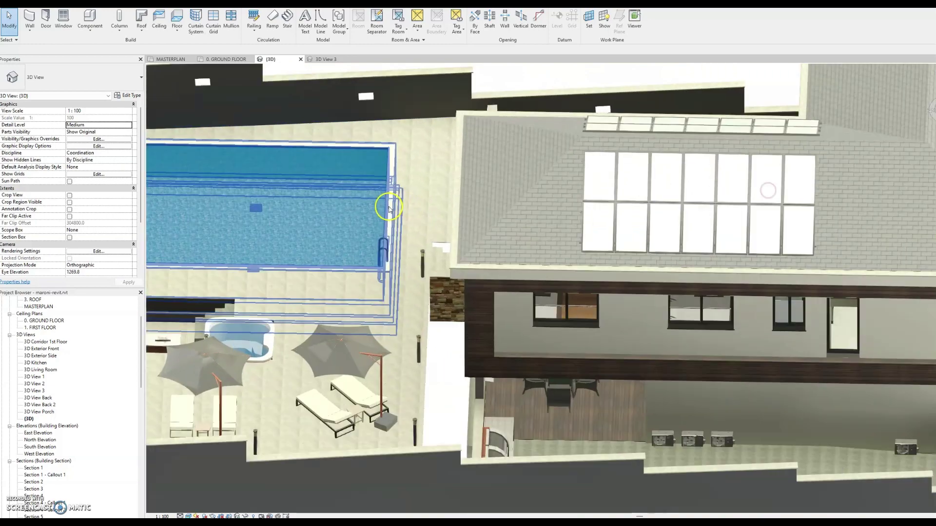
pyautogui.keyDown('shift'); pyautogui.moveTo(384, 207); pyautogui.dragTo(382, 210, button='middle'); pyautogui.keyUp('shift')
pyautogui.click(221, 59)
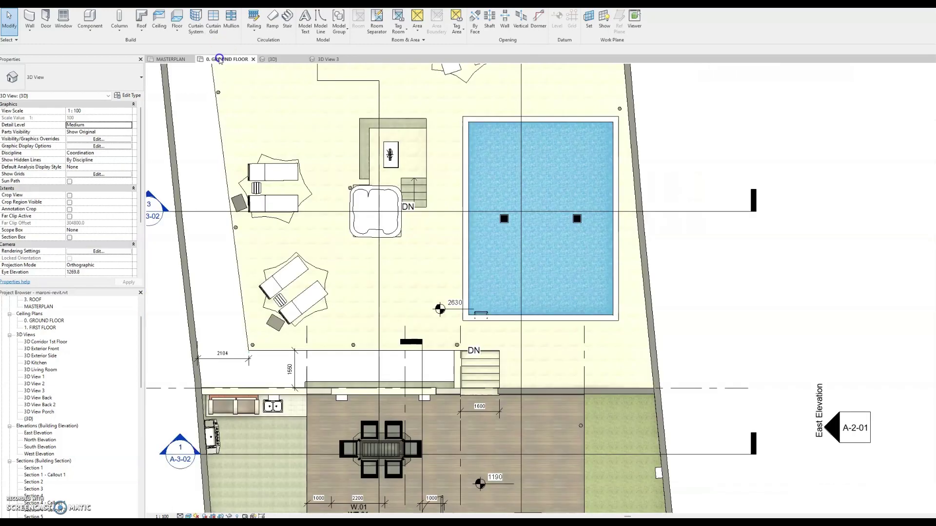
# - Open Section 6 through the pool and select the pool there
pyautogui.doubleClick(151, 195)
pyautogui.scroll(4, 727, 361)
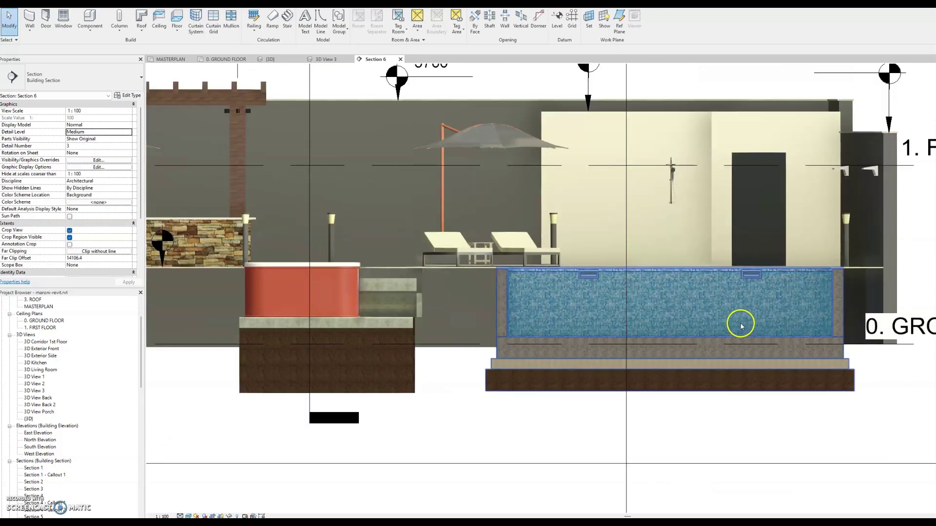
pyautogui.scroll(1, 735, 324)
pyautogui.click(518, 351)
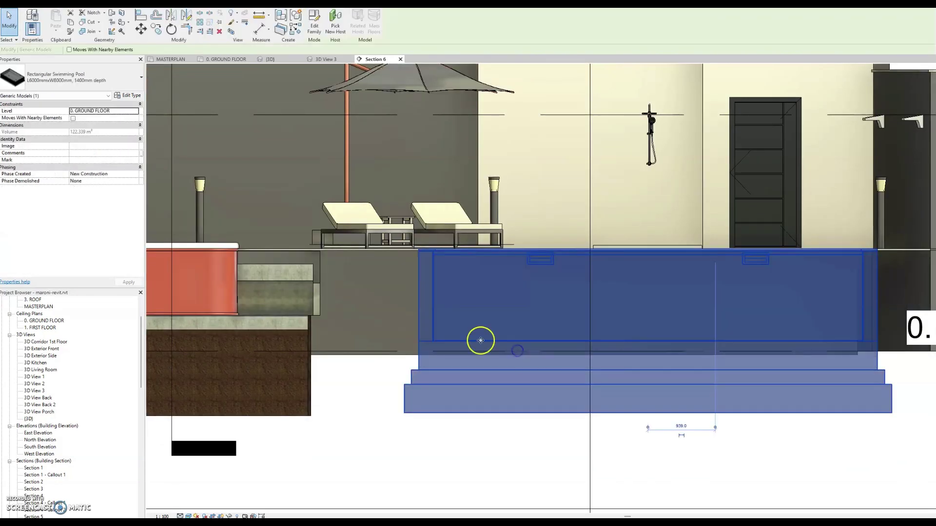
pyautogui.click(380, 410)
pyautogui.click(429, 369)
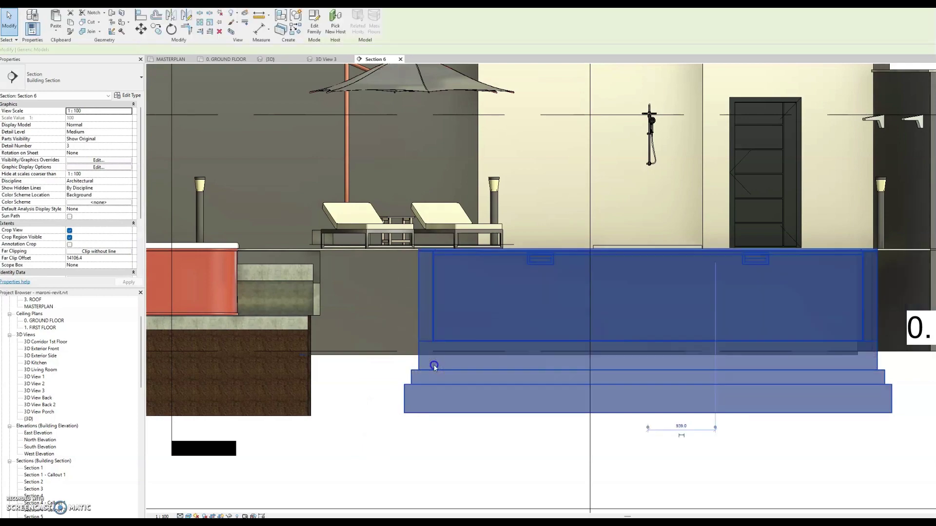
# - Set the pool type's Water Depth to 900 and ladder offset to 200, then return to 0. GROUND FLOOR
pyautogui.click(128, 95)
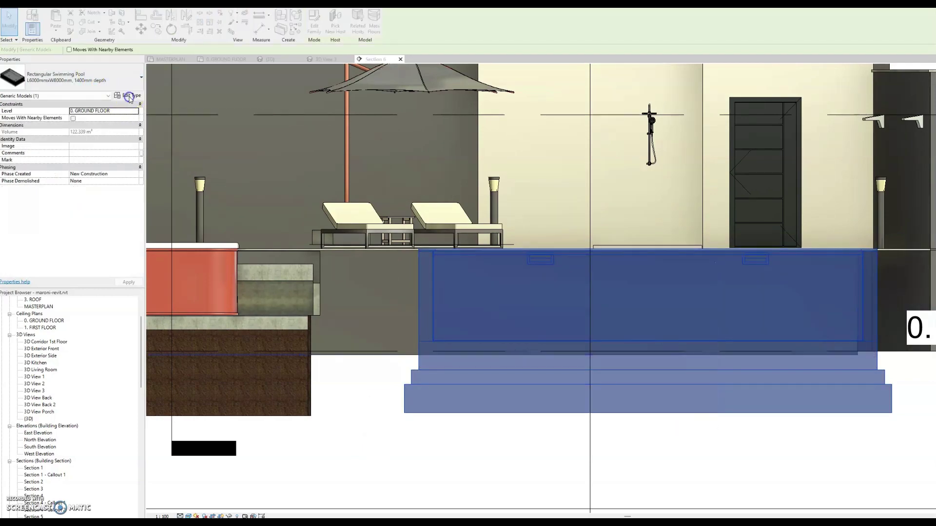
pyautogui.scroll(-2, 119, 267)
pyautogui.scroll(-3, 138, 326)
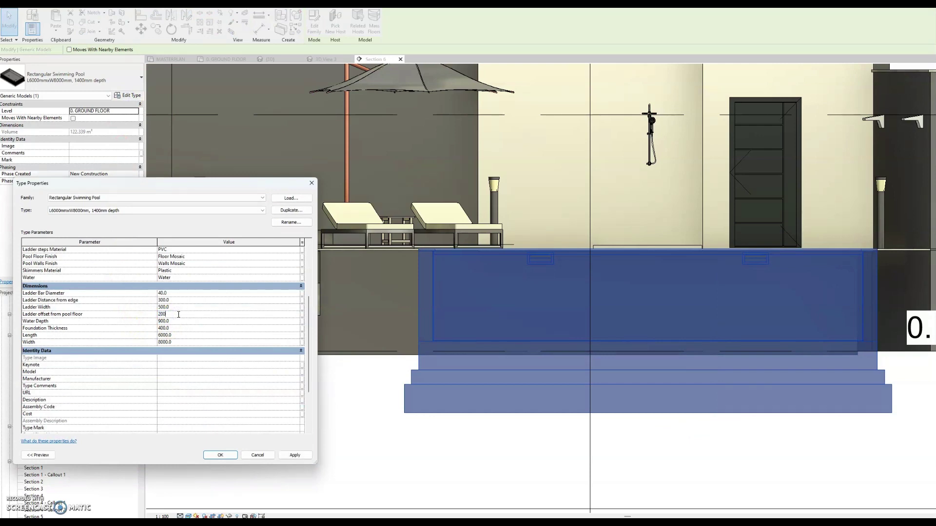
pyautogui.click(295, 455)
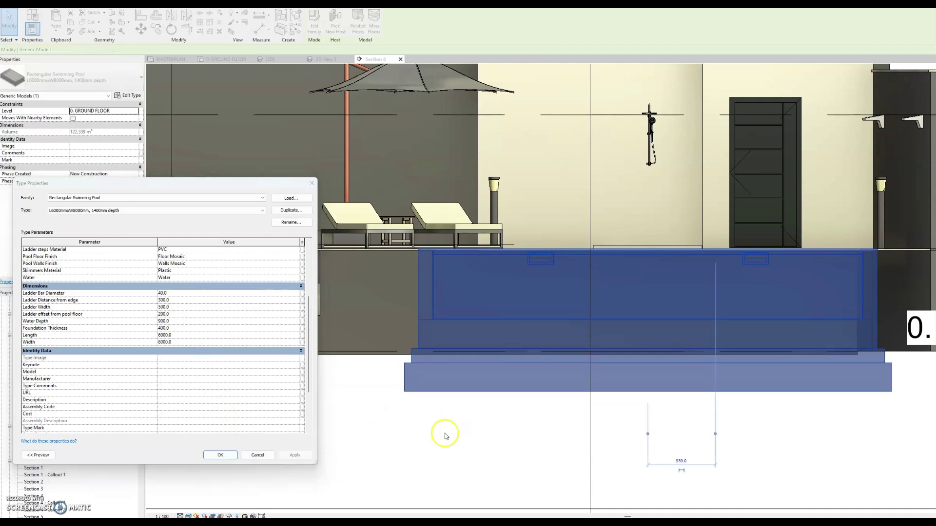
pyautogui.click(220, 455)
pyautogui.click(378, 431)
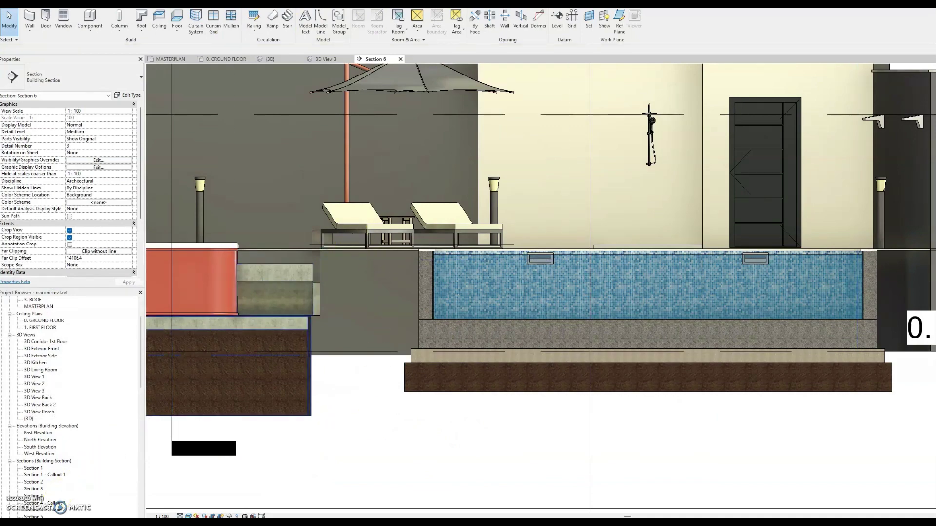
pyautogui.click(219, 57)
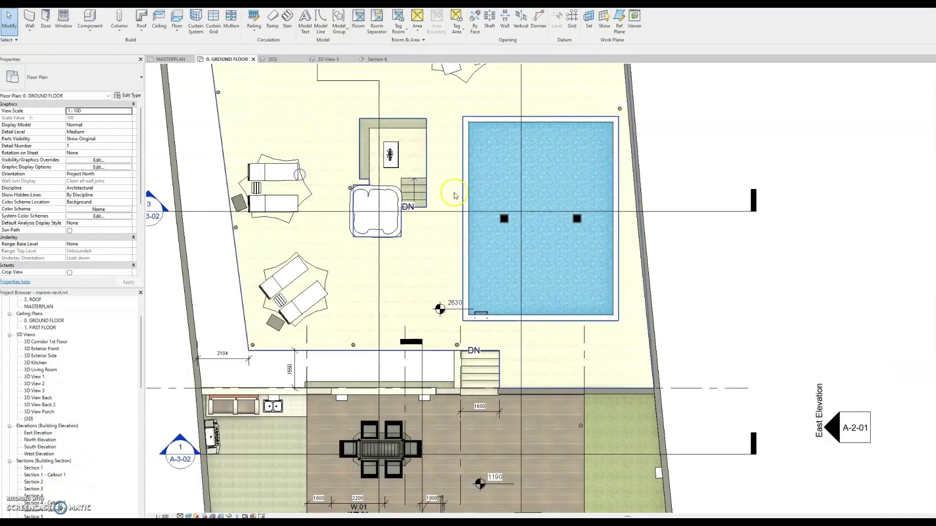
# - Flip the pool along both axes to move the ladder, then view it in 3D View 3
pyautogui.click(470, 173)
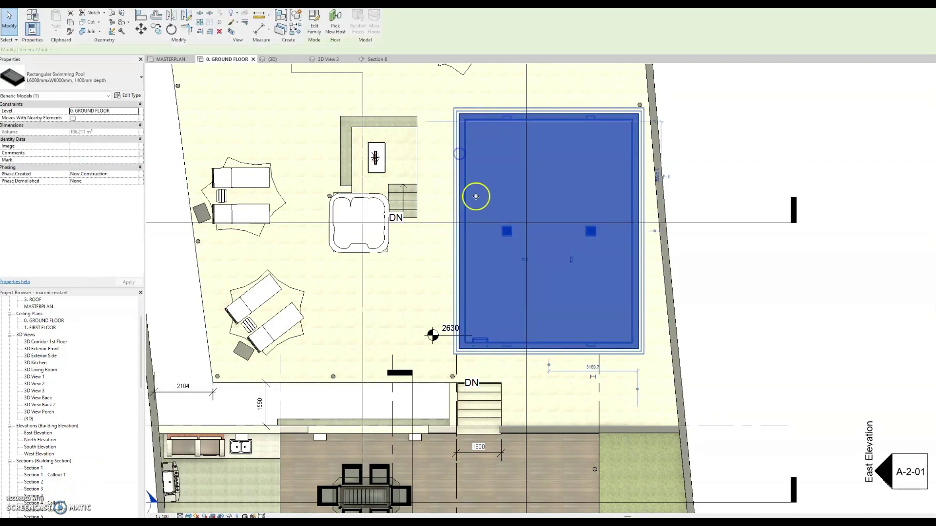
pyautogui.click(522, 262)
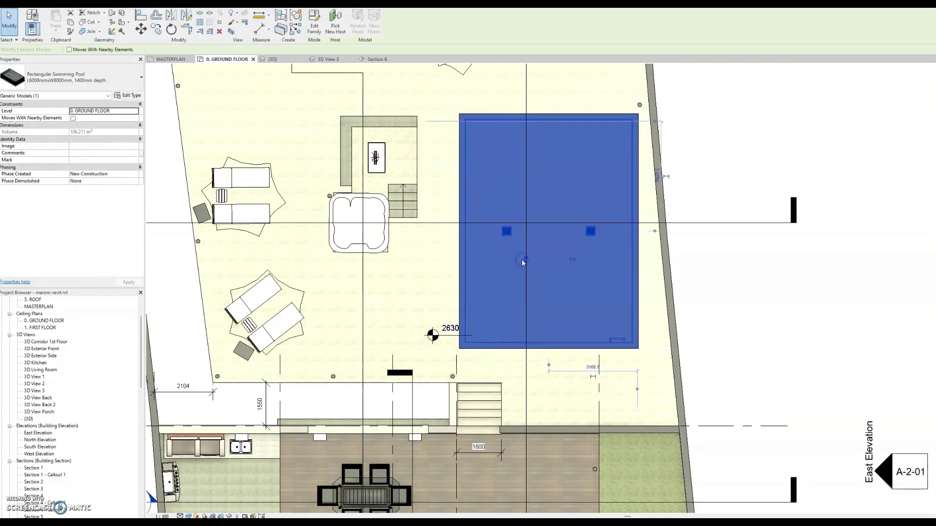
pyautogui.click(572, 263)
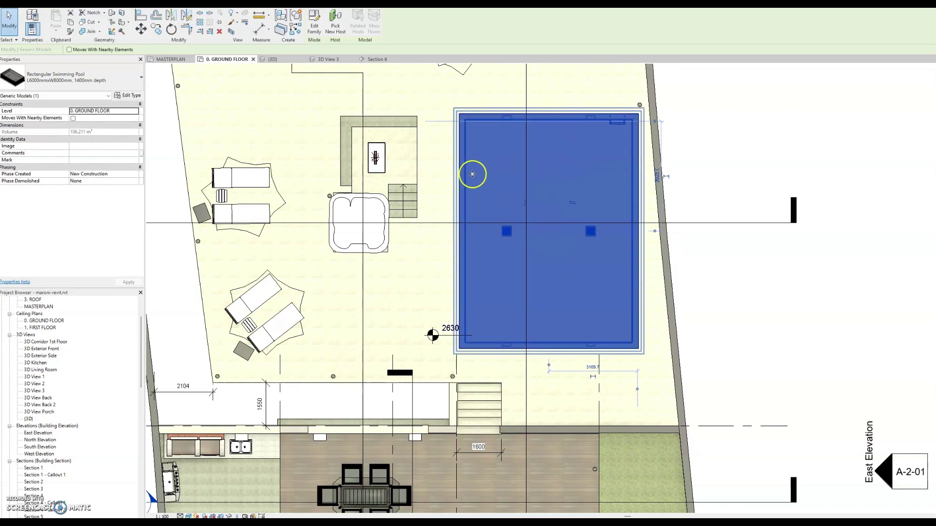
pyautogui.click(327, 60)
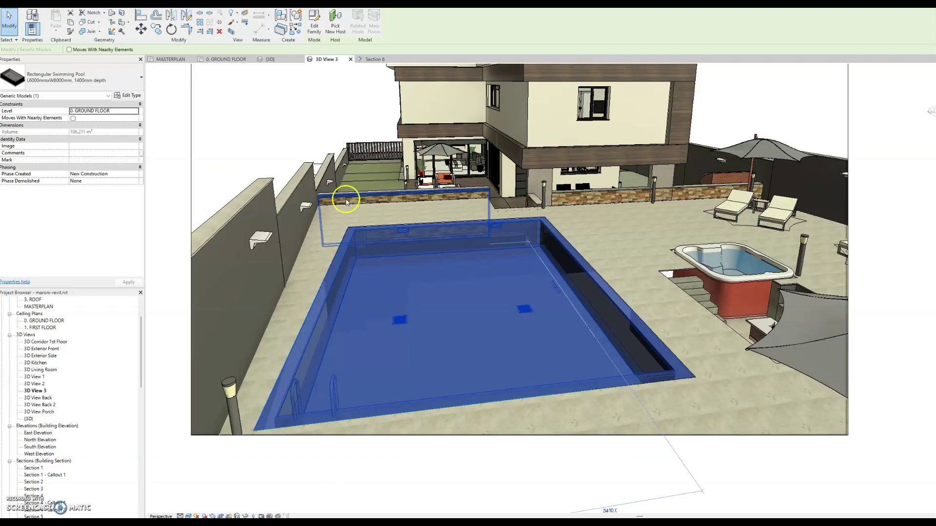
pyautogui.click(239, 136)
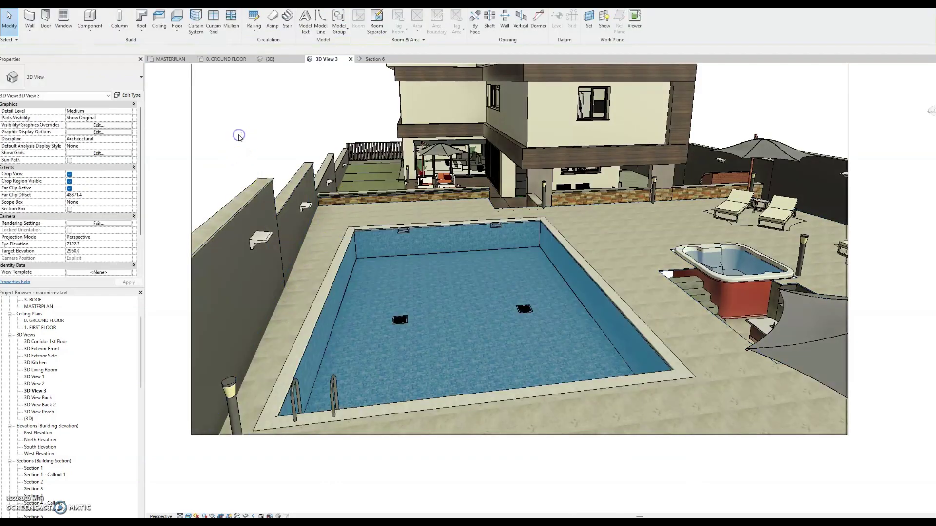